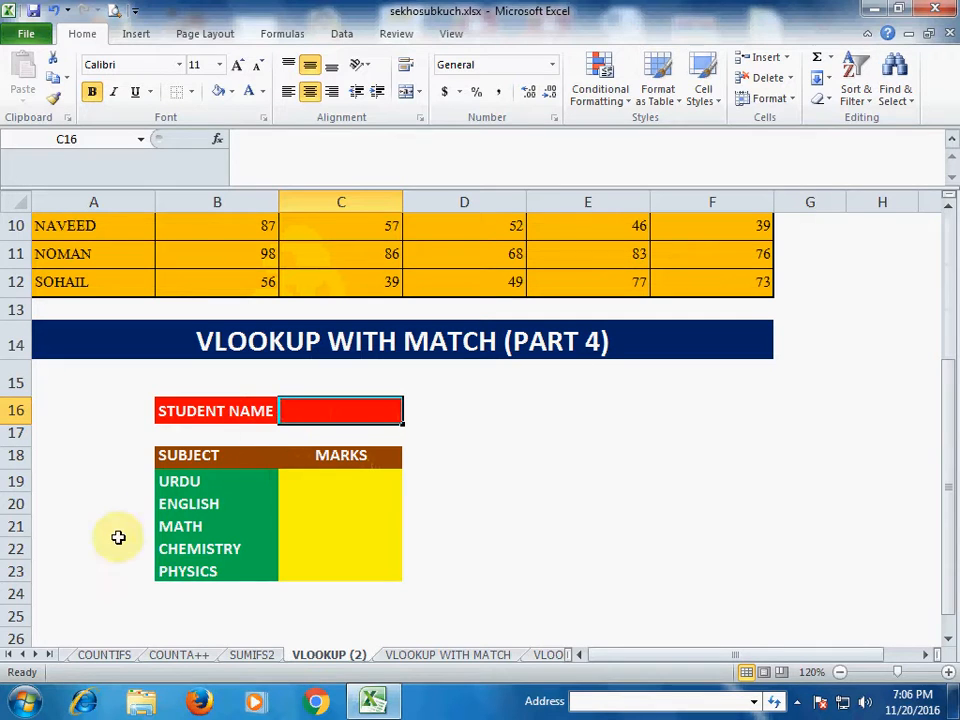
# - Add list data validation to the student name cell C16, using the names in $A$7:$A$12 as the source
pyautogui.hotkey('alt', 'a')
pyautogui.press('v')
pyautogui.press('v')
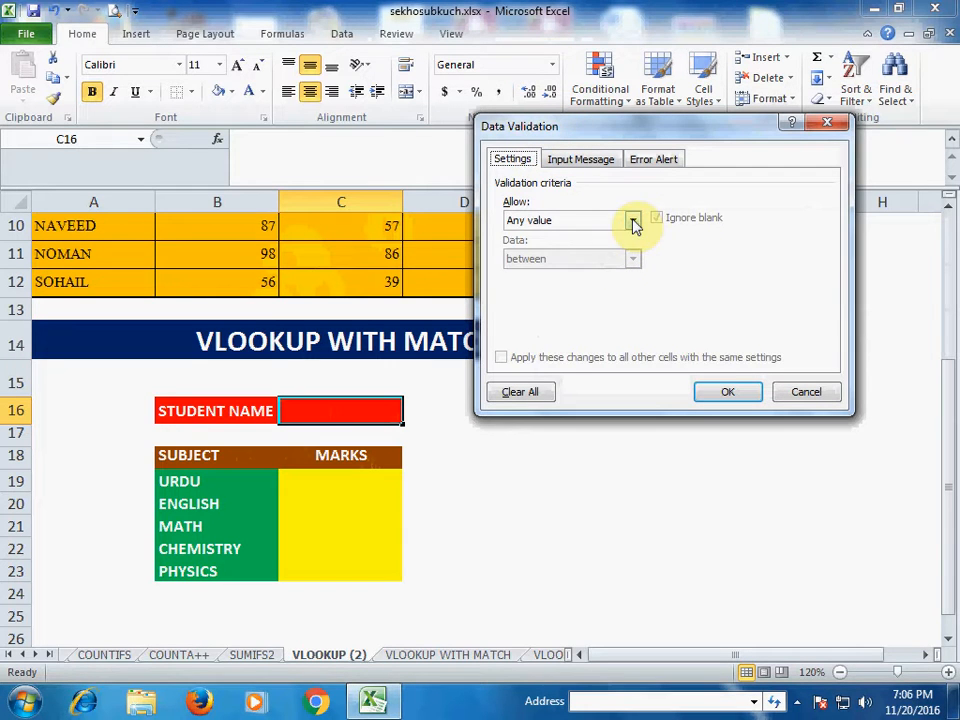
pyautogui.click(633, 220)
pyautogui.click(562, 275)
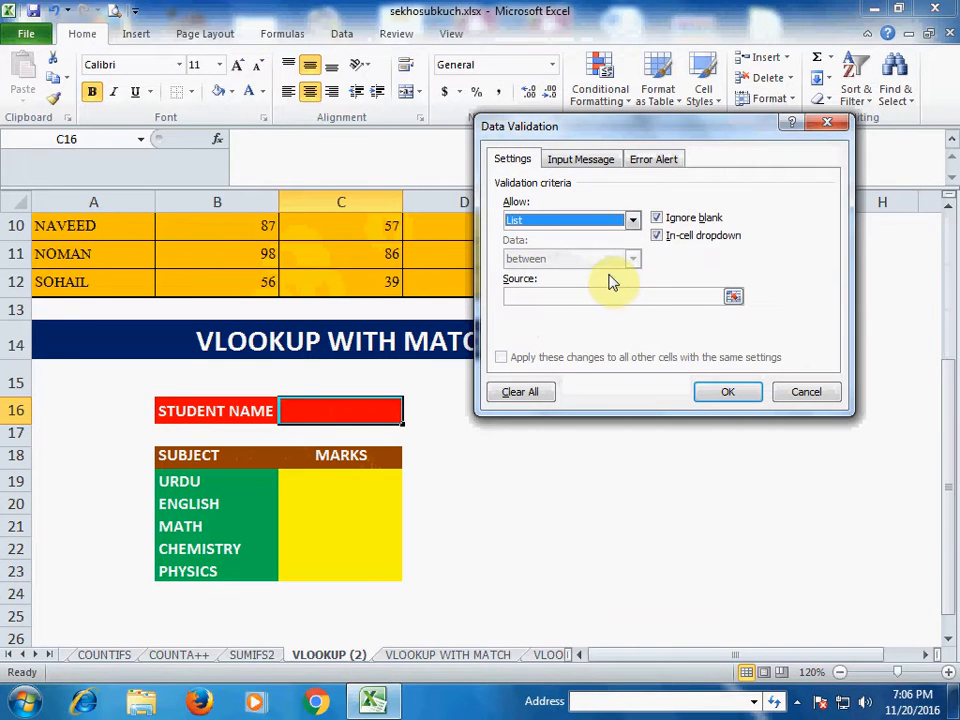
pyautogui.click(733, 298)
pyautogui.scroll(3, 290, 283)
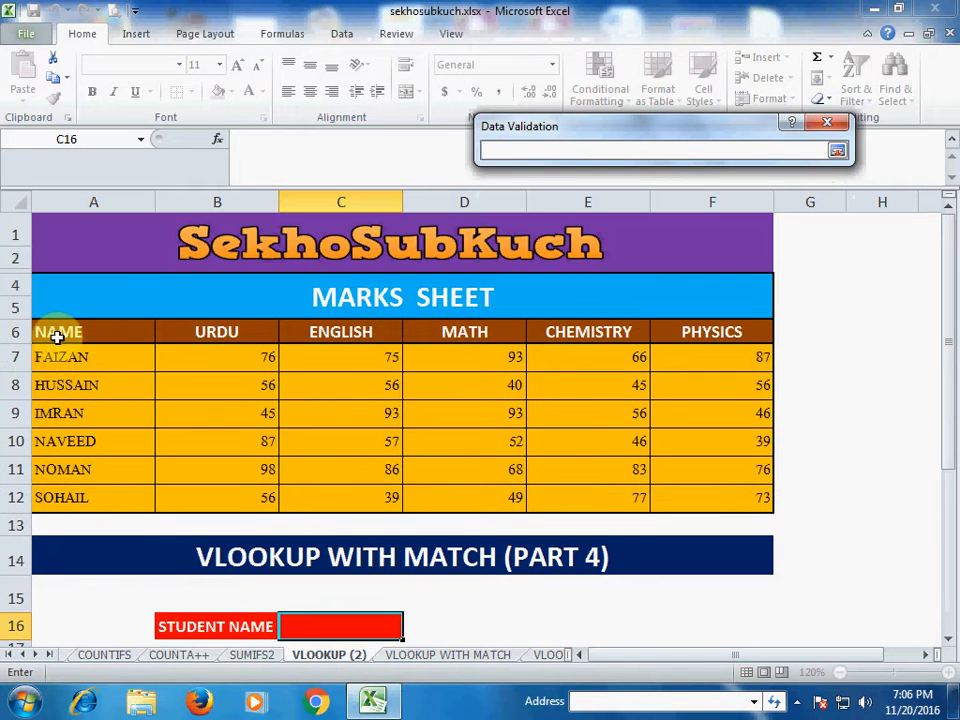
pyautogui.moveTo(86, 356); pyautogui.dragTo(84, 505)
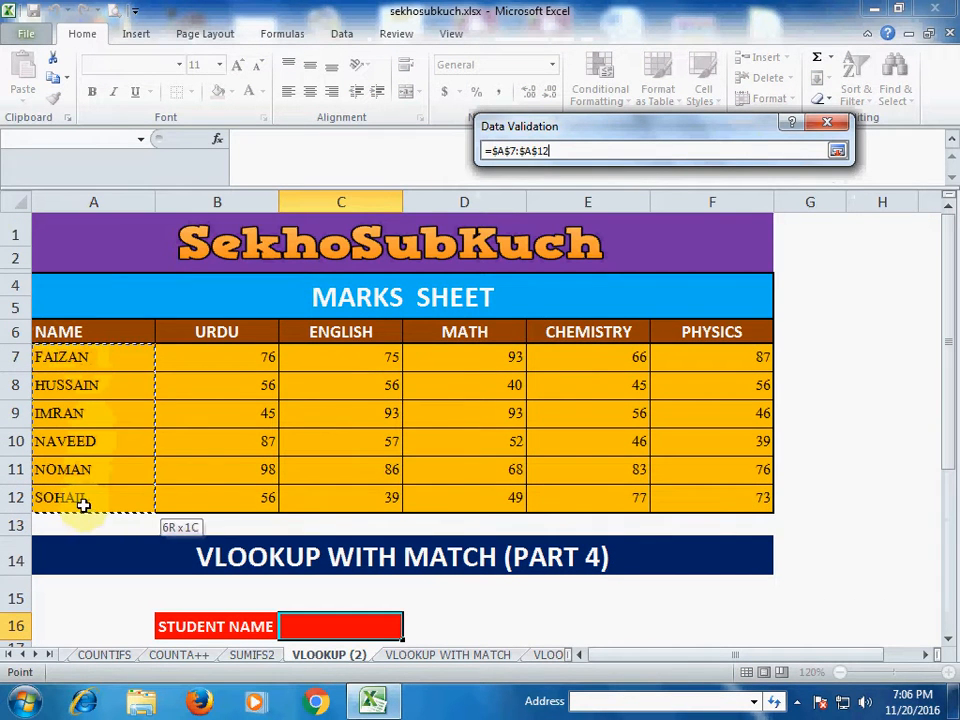
pyautogui.click(837, 150)
pyautogui.click(726, 391)
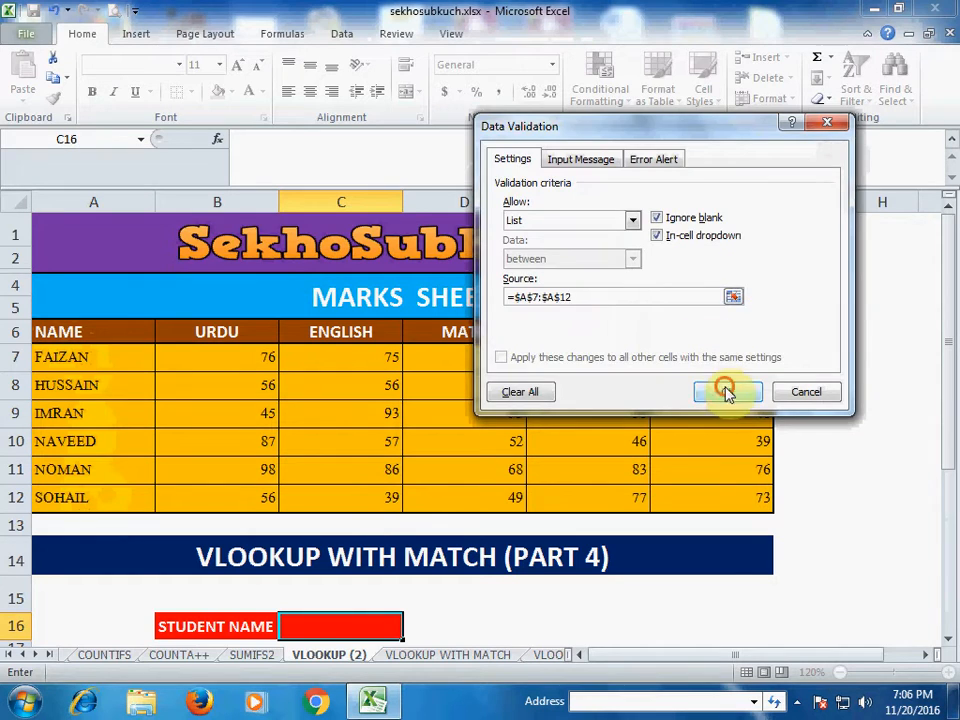
# - Choose the third student in the list as the value of the student name cell C16
pyautogui.scroll(-2, 619, 388)
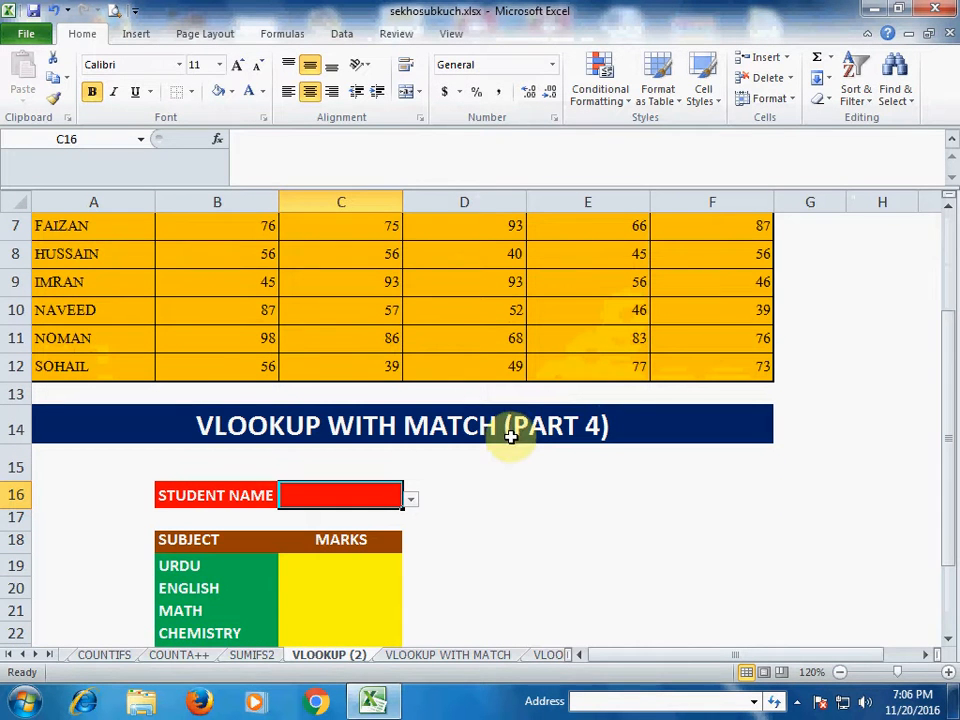
pyautogui.click(414, 502)
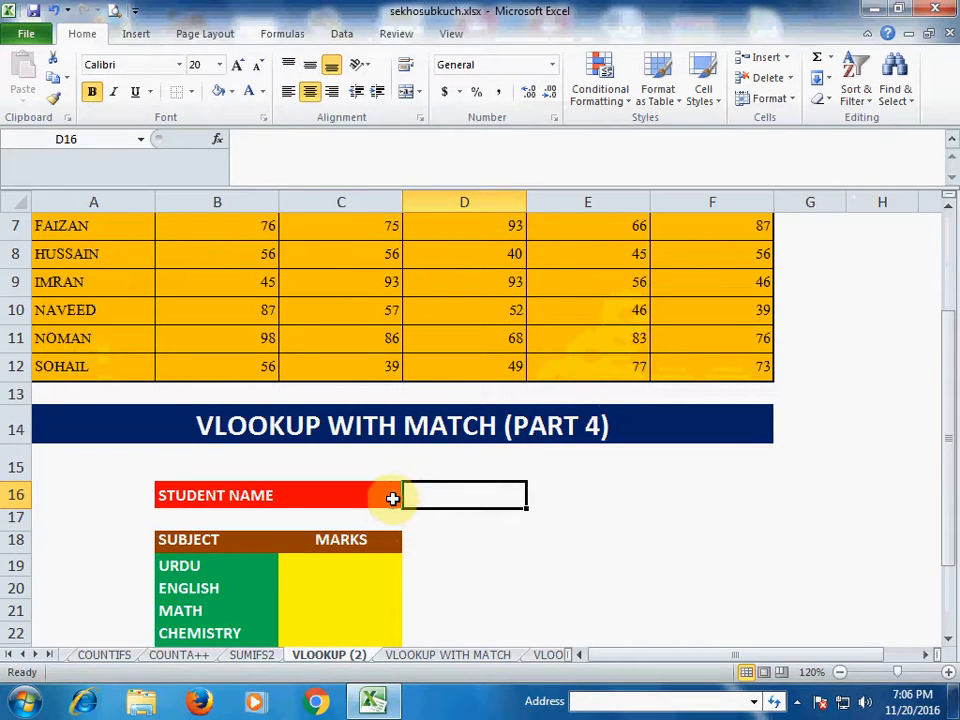
pyautogui.click(393, 498)
pyautogui.click(410, 500)
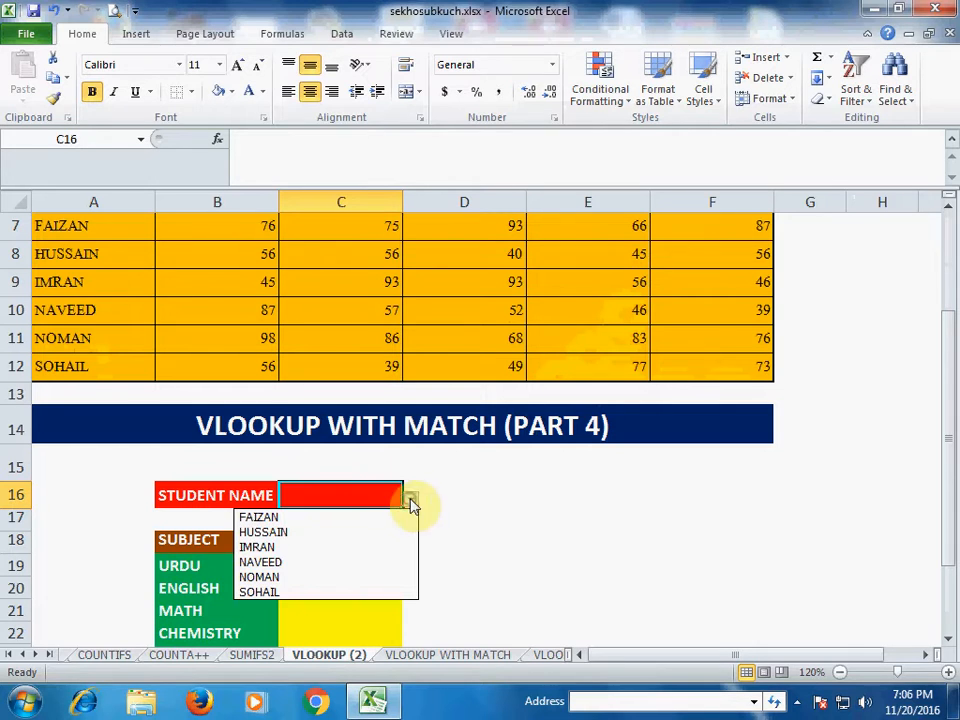
pyautogui.click(271, 549)
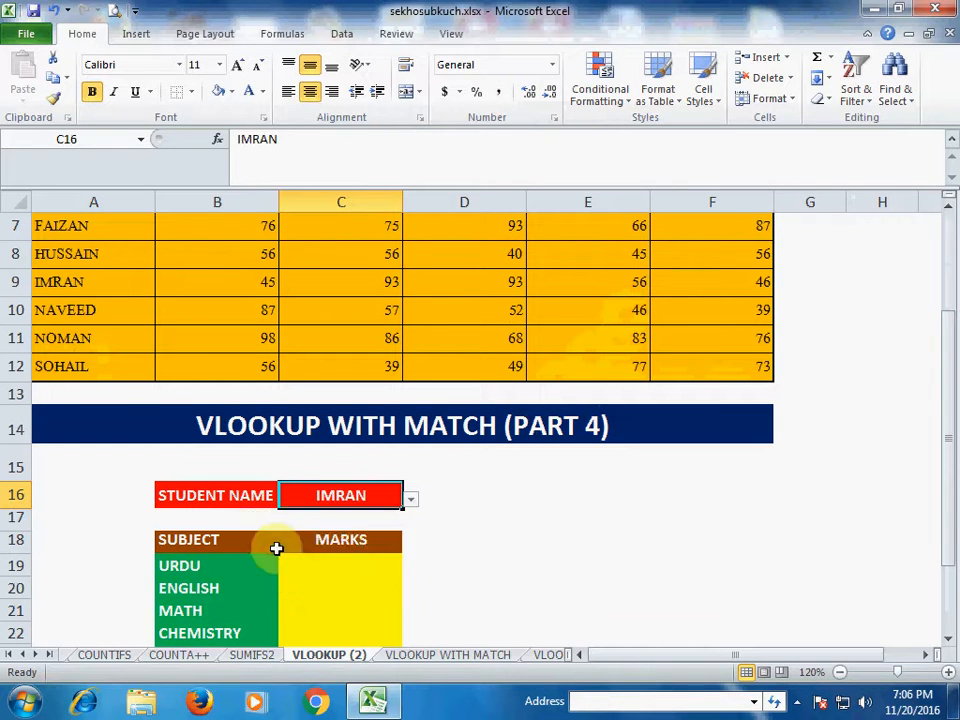
# - Begin a VLOOKUP formula in the URDU marks cell C19 with the absolute reference $C$16 as lookup value
pyautogui.scroll(-1, 494, 505)
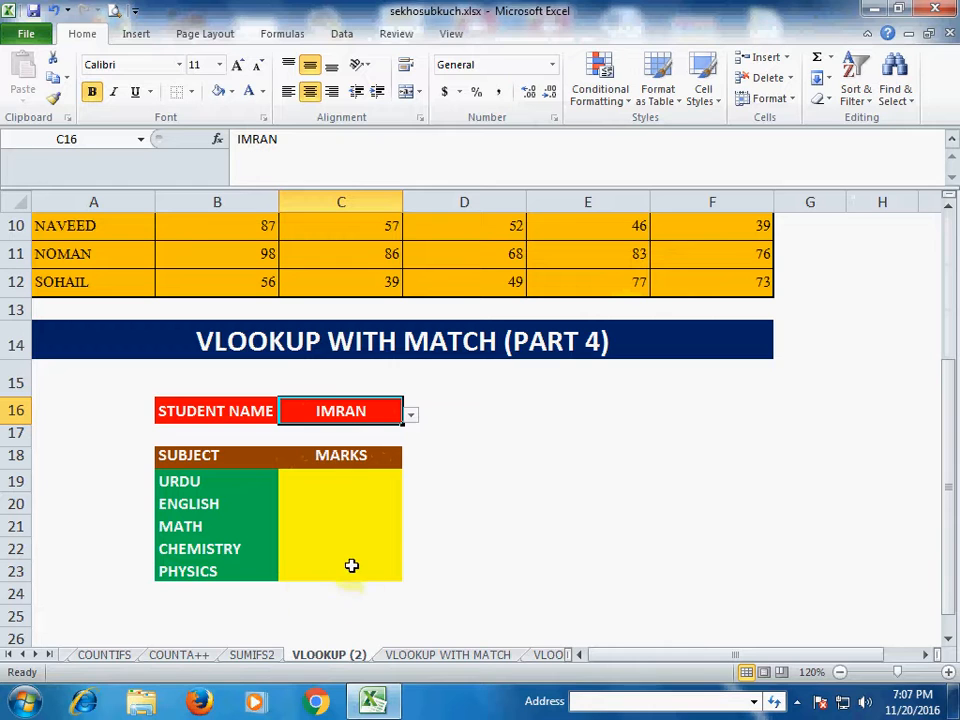
pyautogui.click(336, 482)
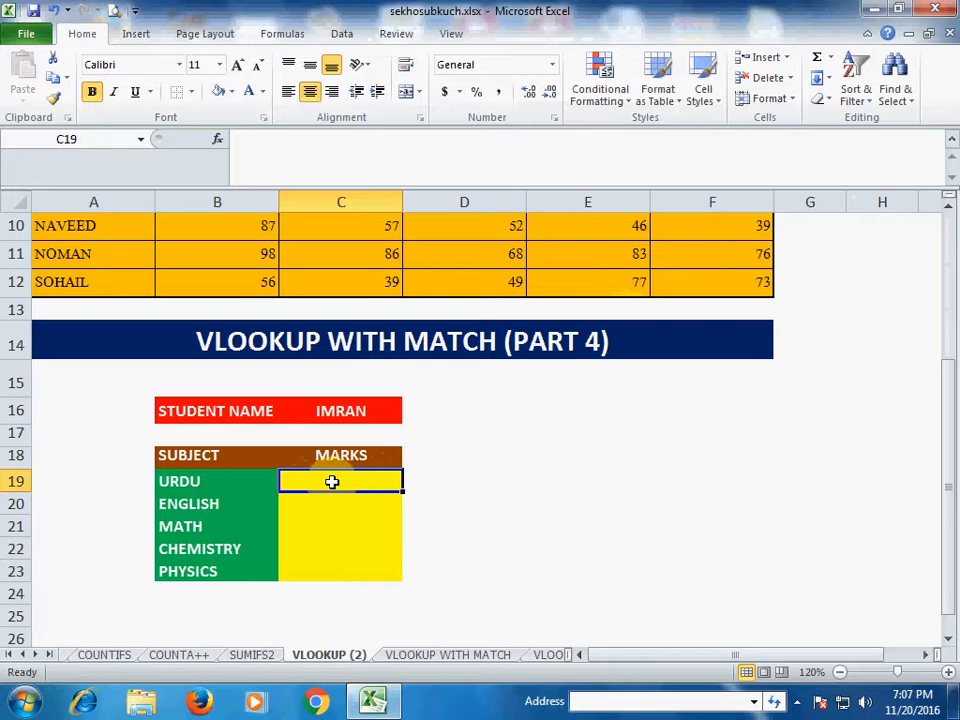
pyautogui.write('=')
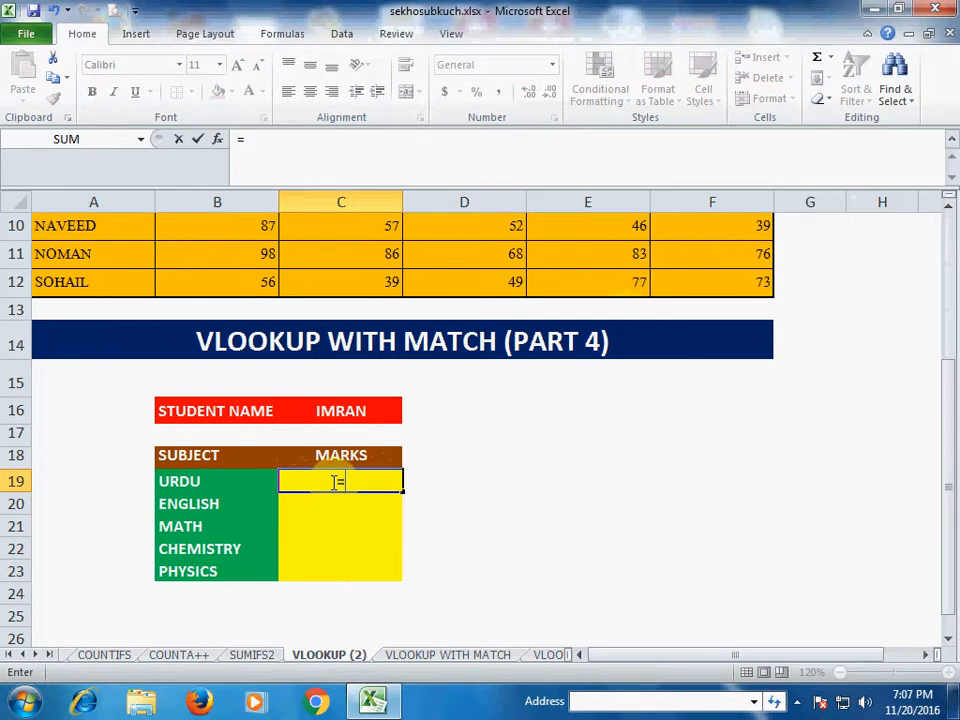
pyautogui.write('VLOO')
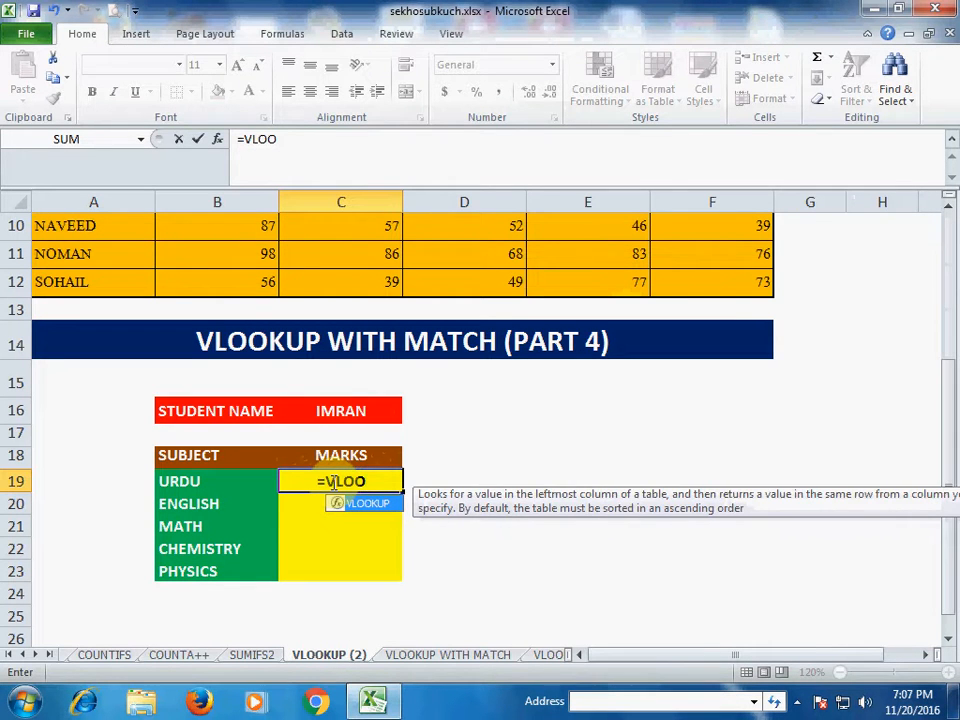
pyautogui.press('Tab')
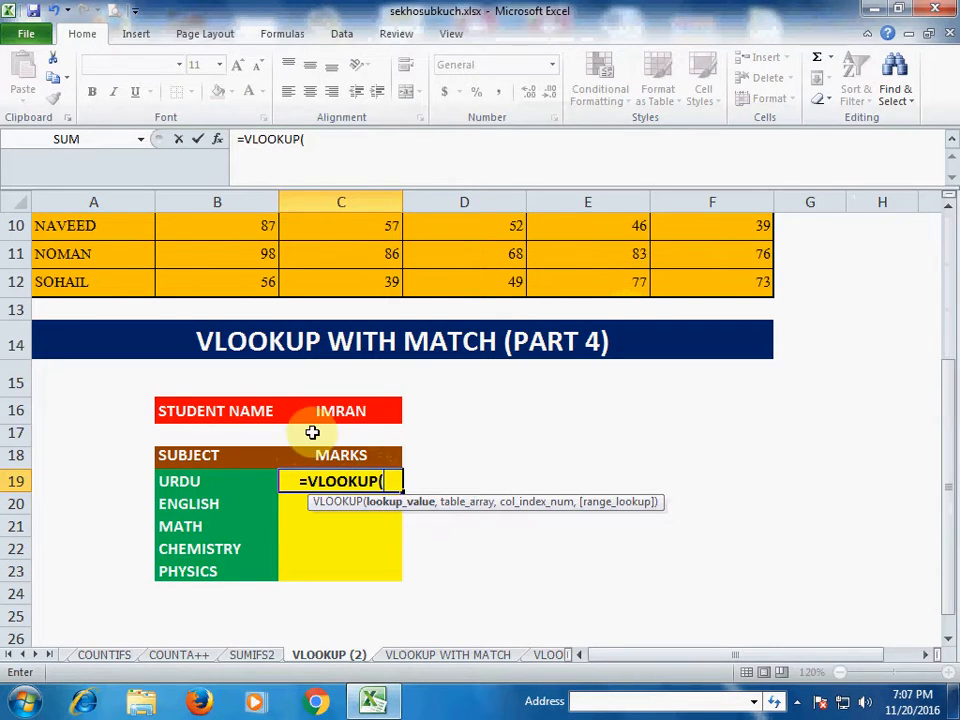
pyautogui.click(353, 414)
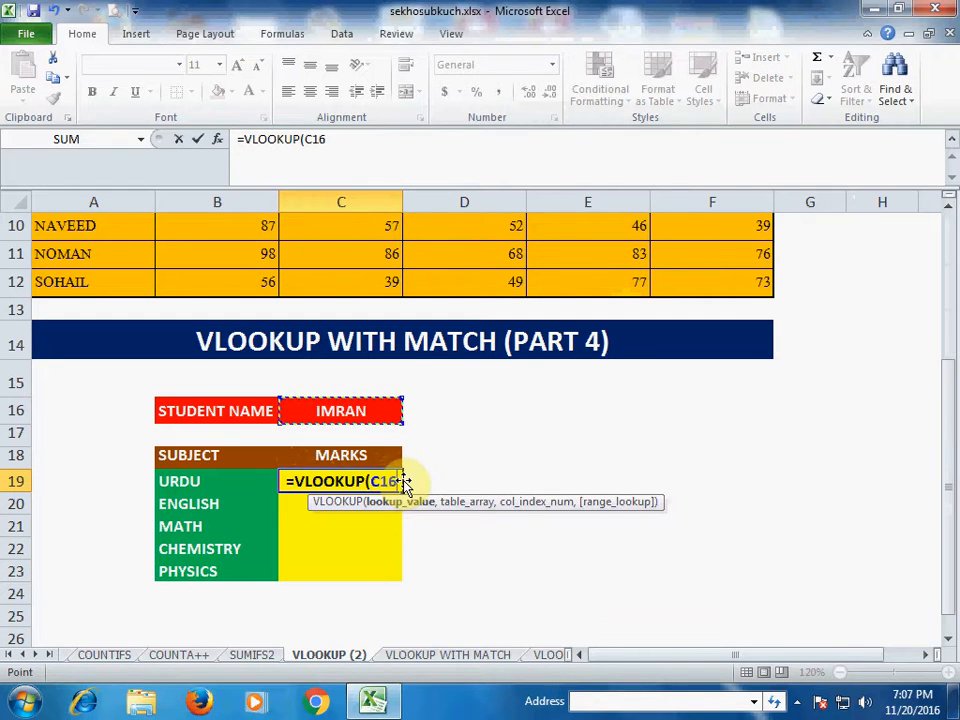
pyautogui.press('F4')
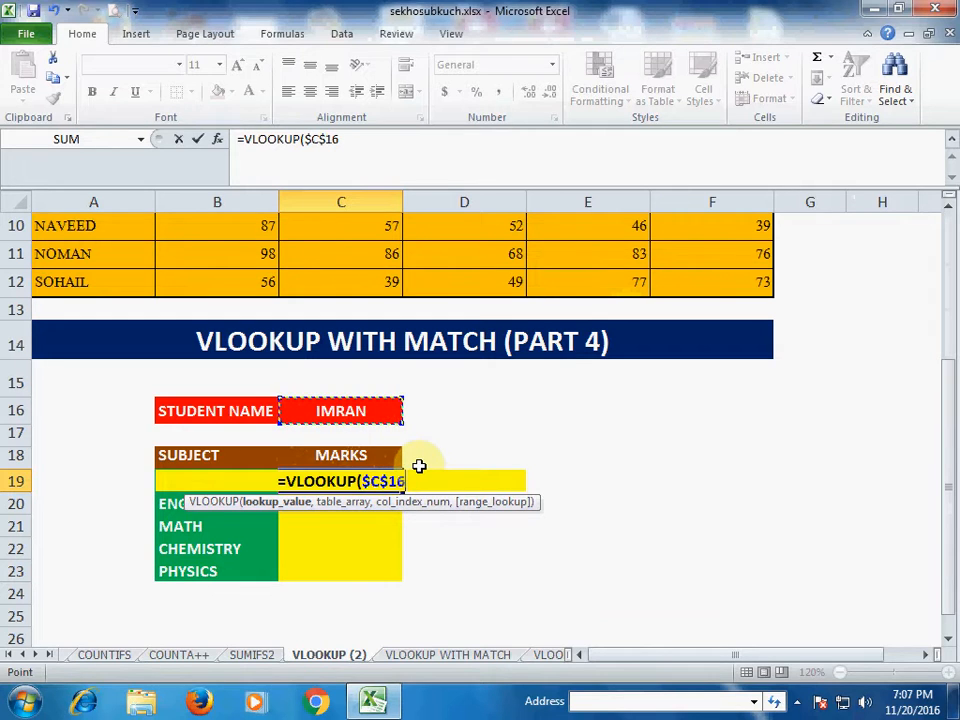
pyautogui.write(',')
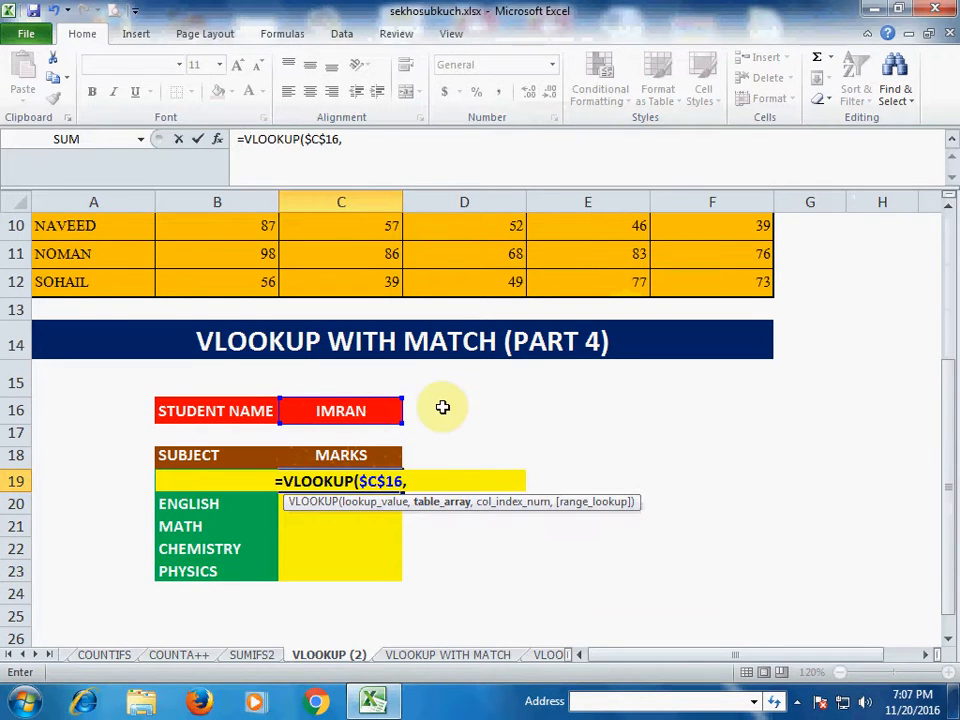
# - Set the VLOOKUP table array to the marks data as the absolute range $A$7:$F$12
pyautogui.scroll(2, 441, 403)
pyautogui.moveTo(80, 293); pyautogui.dragTo(709, 439)
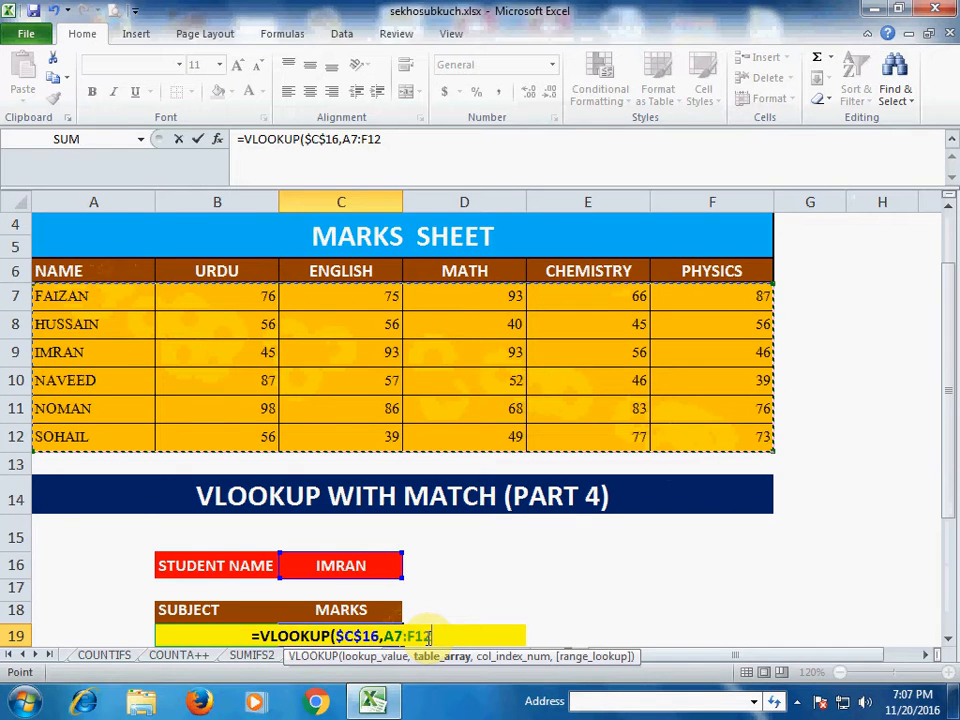
pyautogui.press('F4')
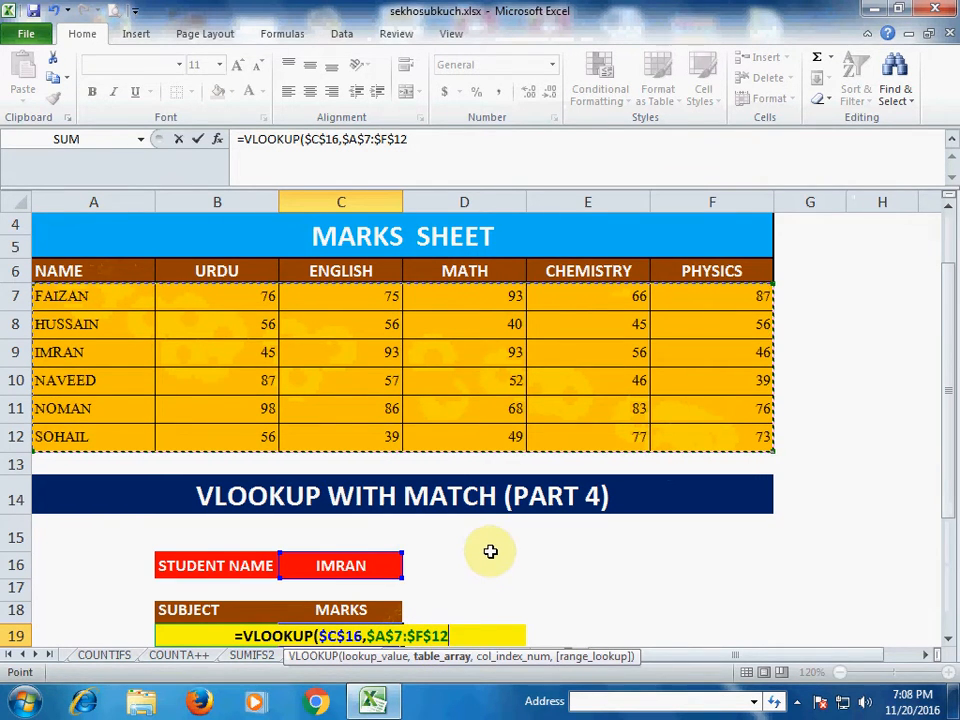
pyautogui.write(',')
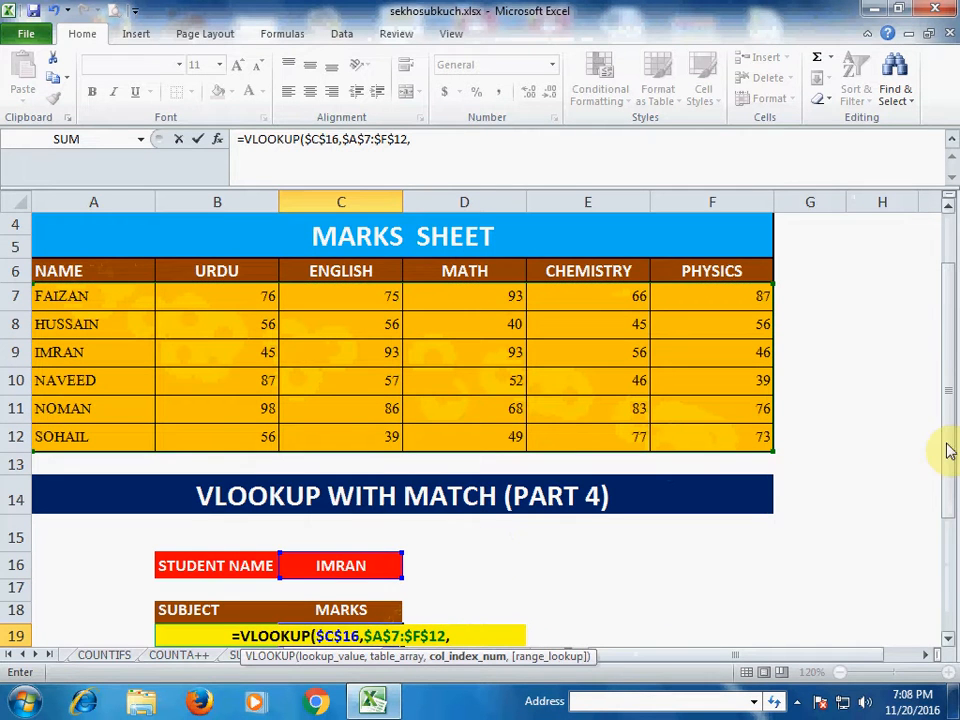
# - Nest a MATCH function as the VLOOKUP column index, with subject cell B19 as its lookup value
pyautogui.moveTo(943, 439); pyautogui.dragTo(949, 484)
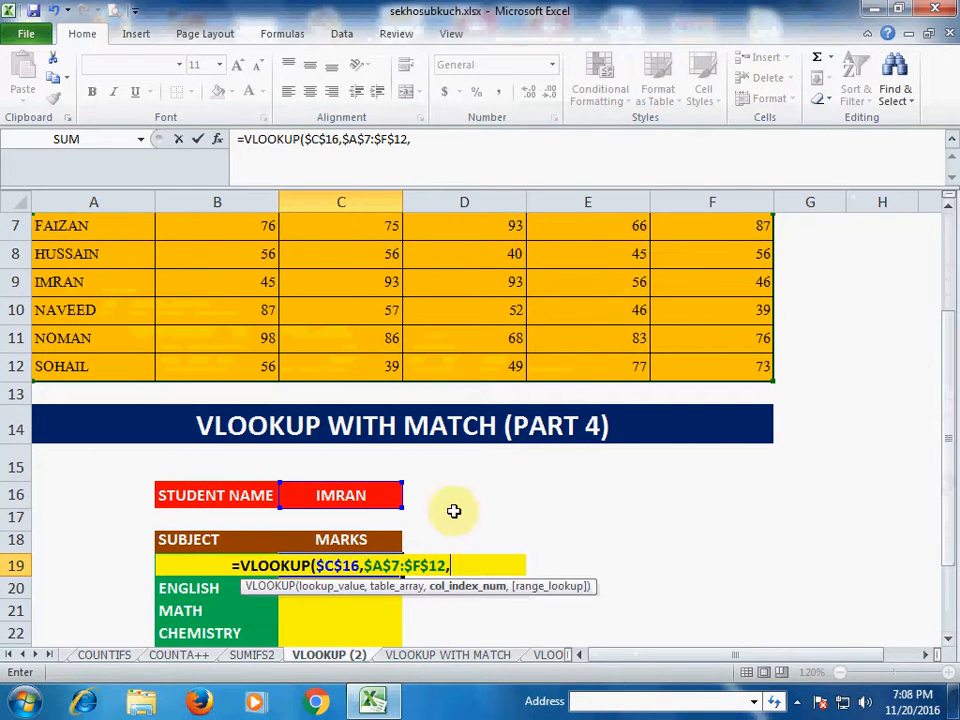
pyautogui.moveTo(945, 444); pyautogui.dragTo(946, 458)
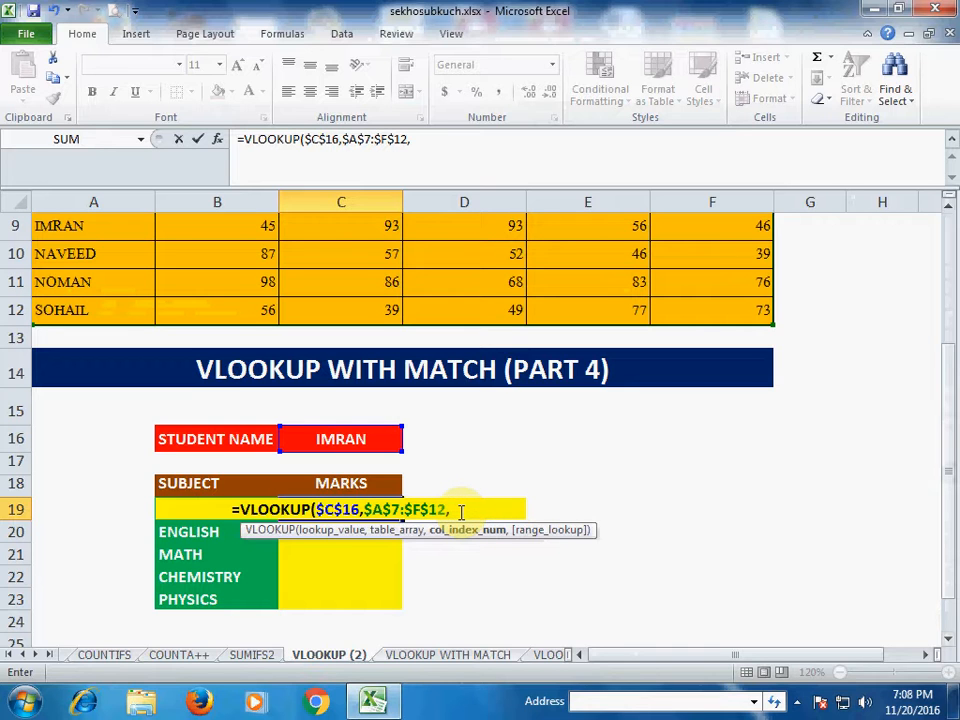
pyautogui.write('MATCH(')
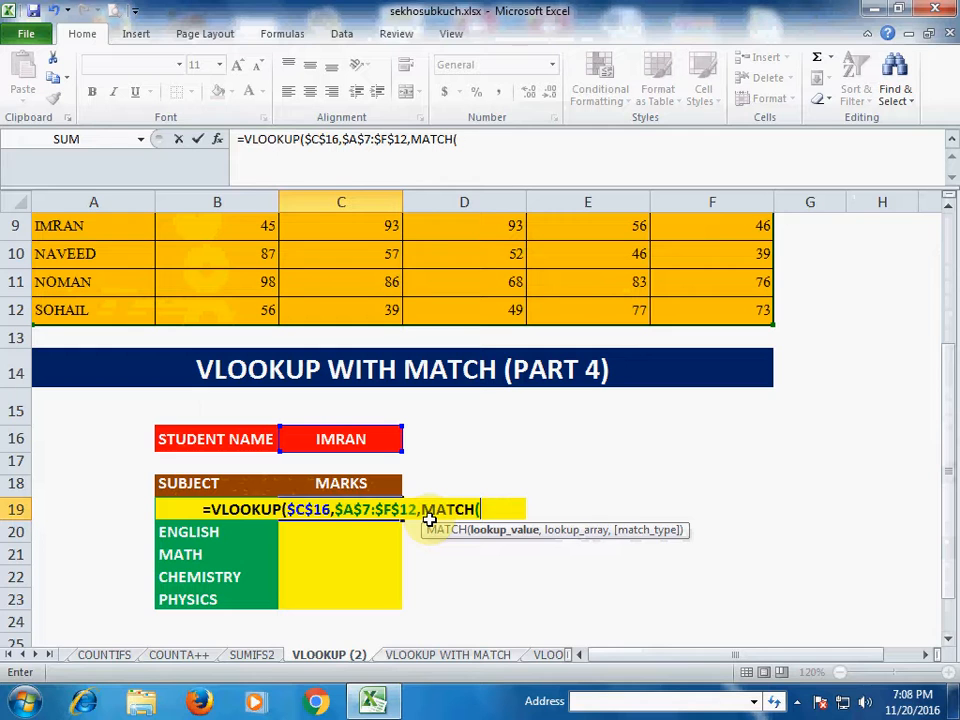
pyautogui.write('B19')
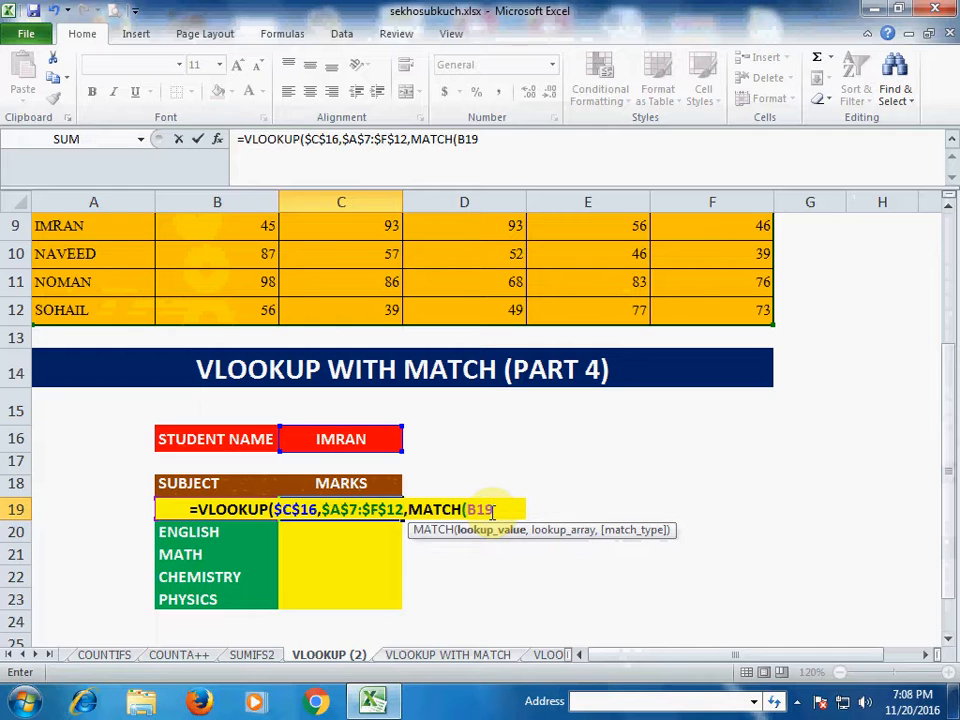
pyautogui.write(',')
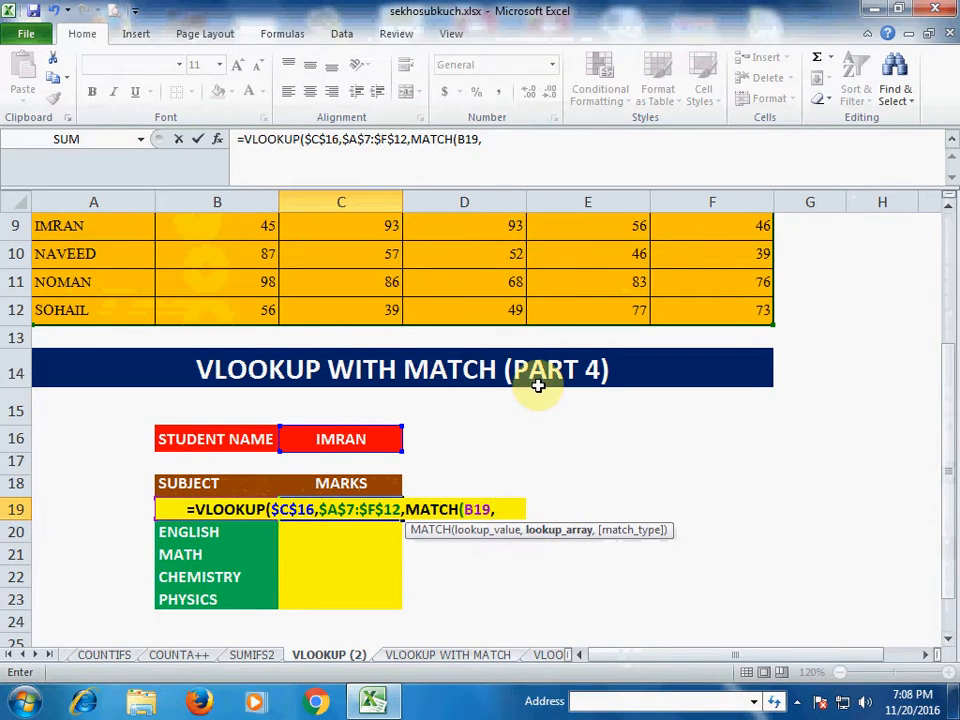
# - Set the MATCH lookup array to the header row $A$6:$F$6 and its match type to 0 for an exact match
pyautogui.scroll(1, 538, 385)
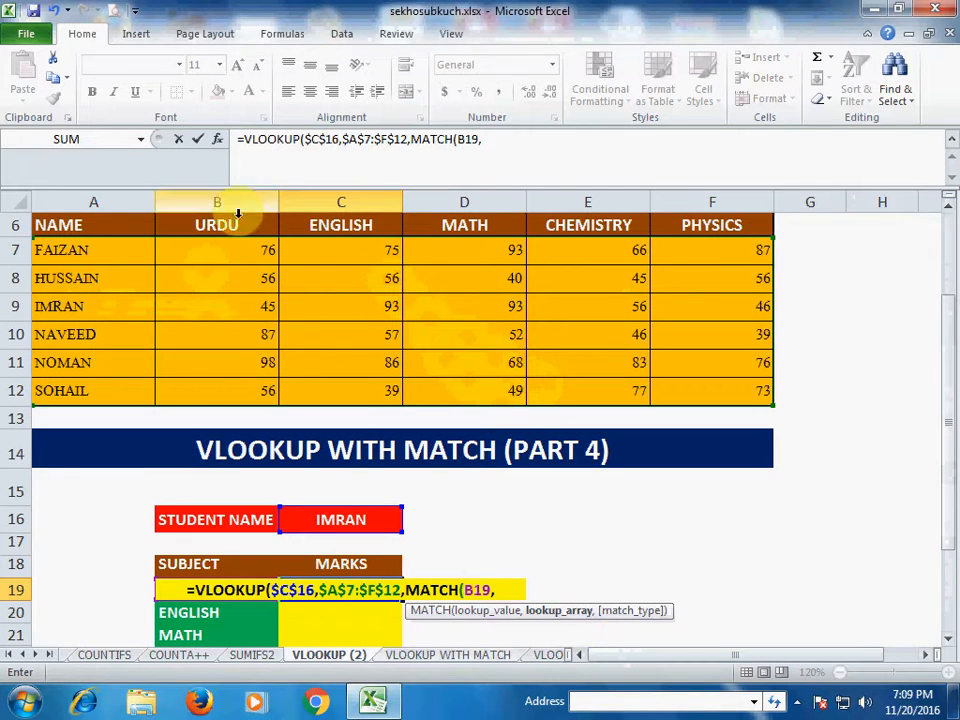
pyautogui.moveTo(239, 229); pyautogui.dragTo(692, 229)
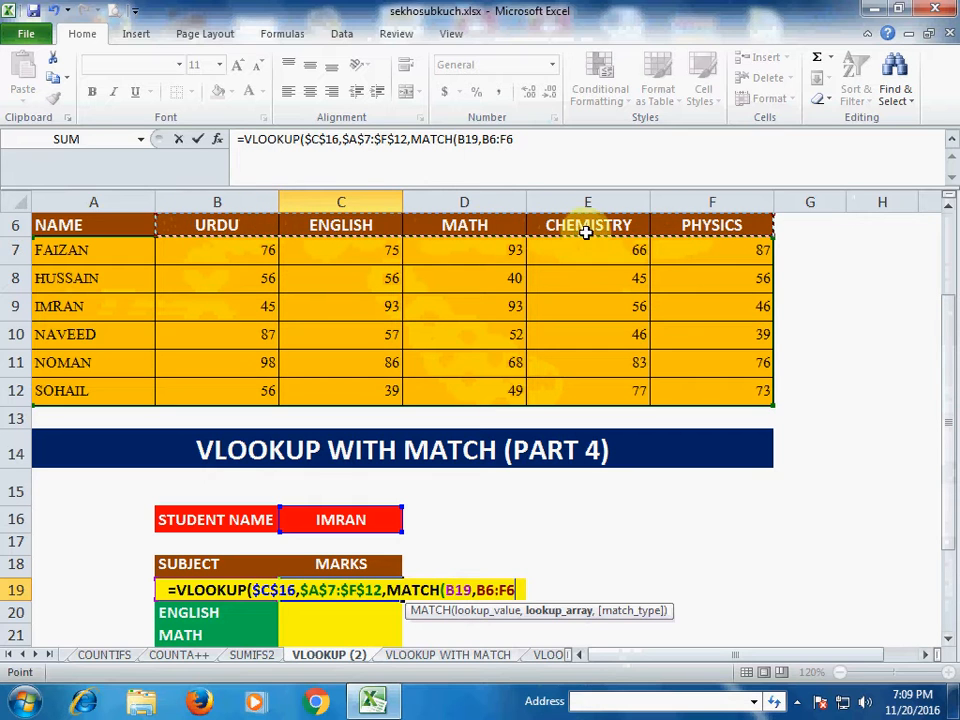
pyautogui.moveTo(99, 227); pyautogui.dragTo(705, 300)
pyautogui.scroll(-2, 310, 275)
pyautogui.scroll(1, 294, 287)
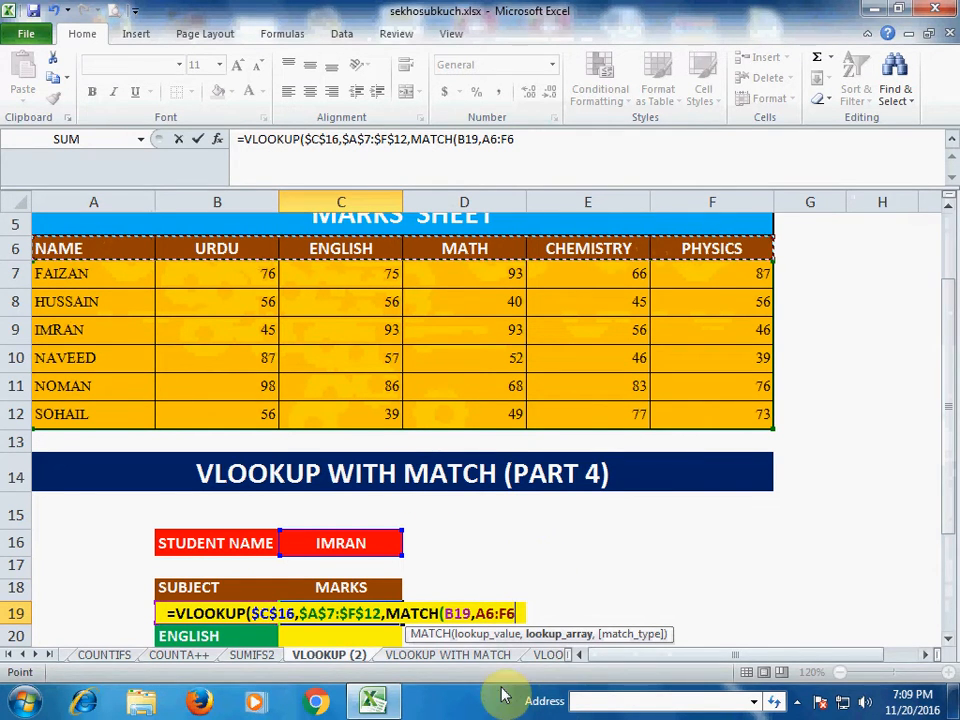
pyautogui.press('F4')
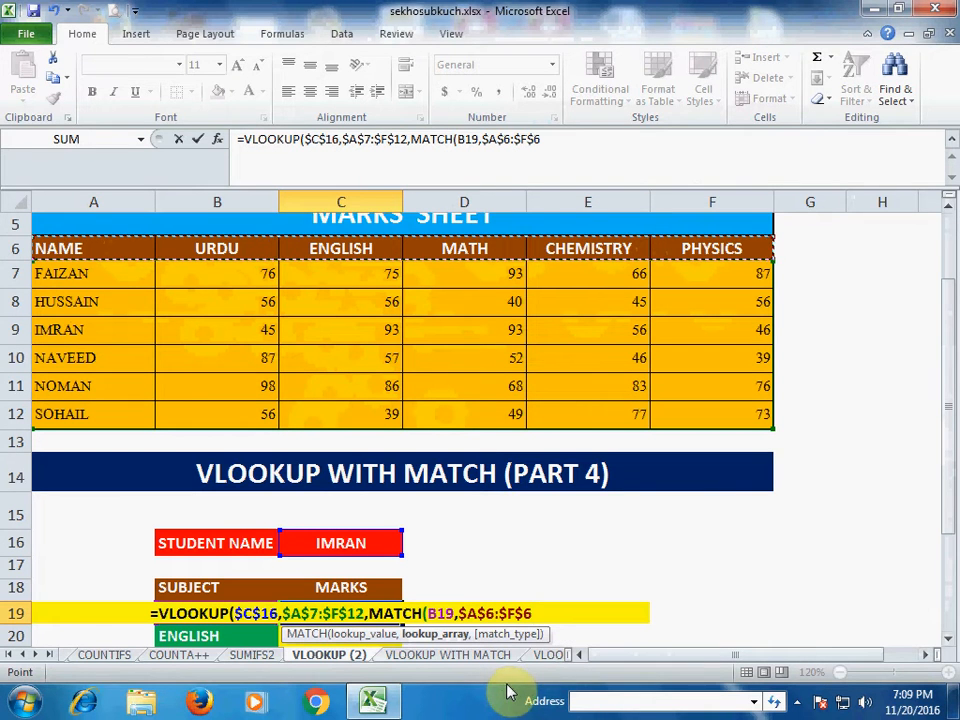
pyautogui.write(',')
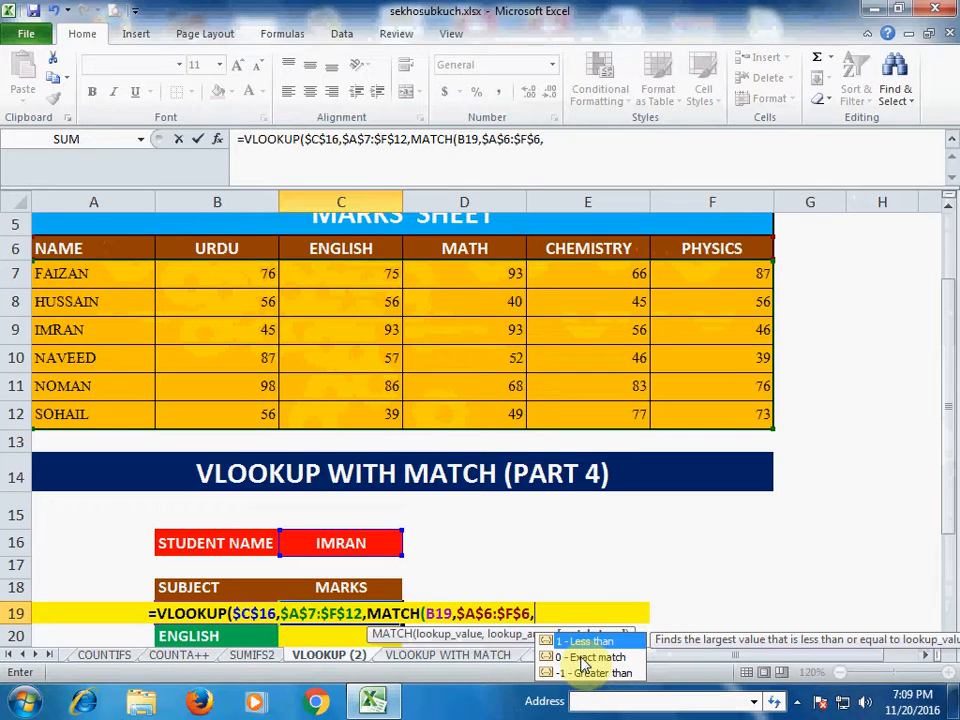
pyautogui.write('0')
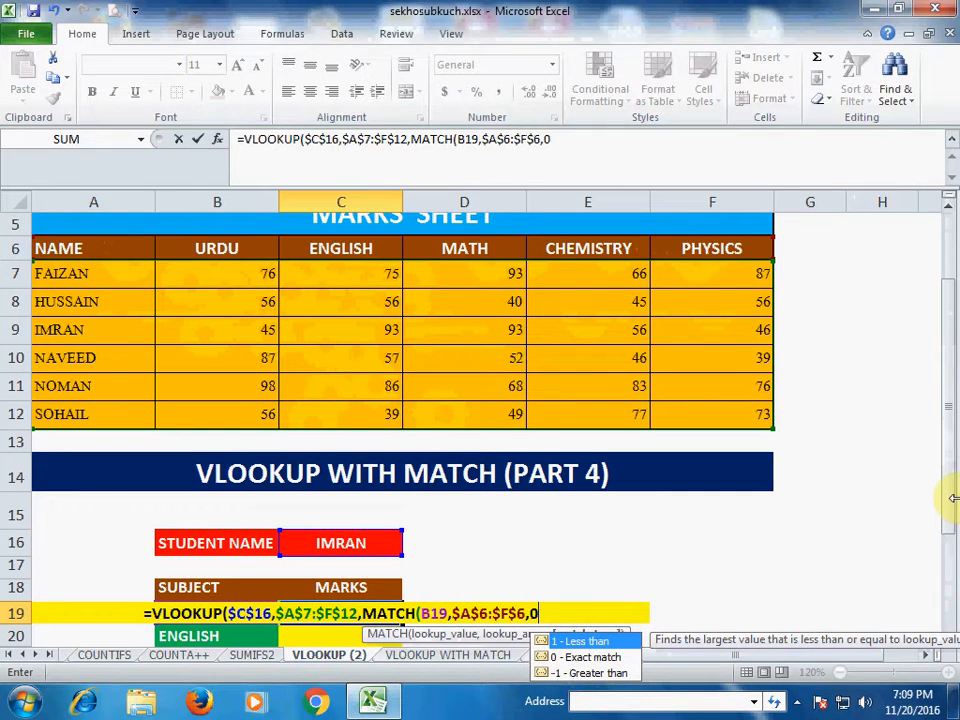
# - Close the MATCH function, set the VLOOKUP range lookup to 0 for an exact match, and enter the formula in C19
pyautogui.moveTo(945, 486); pyautogui.dragTo(955, 556)
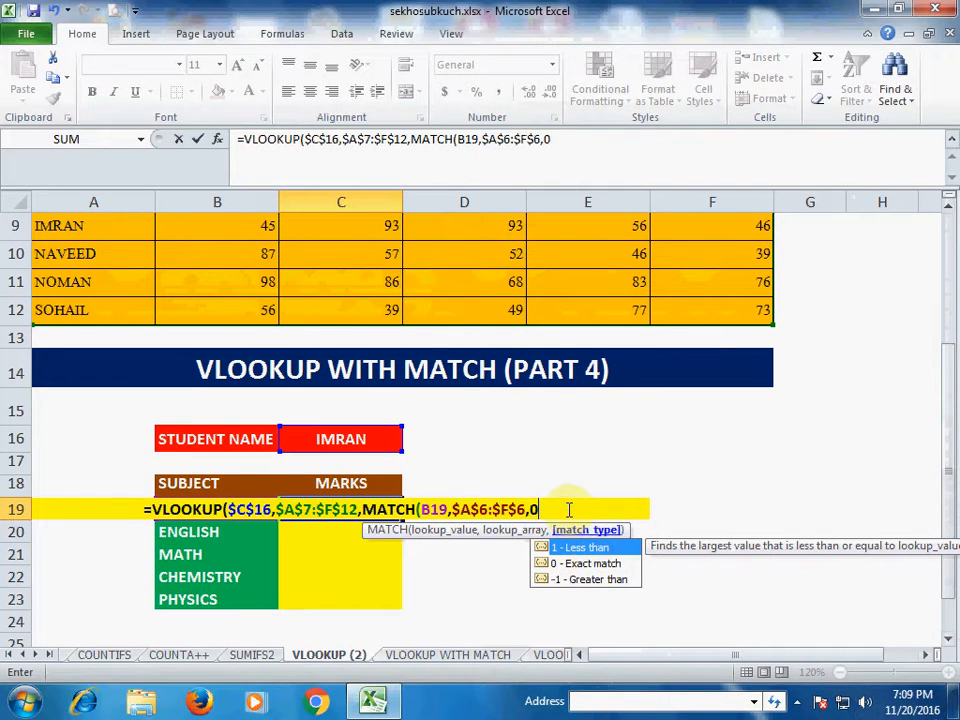
pyautogui.write(')')
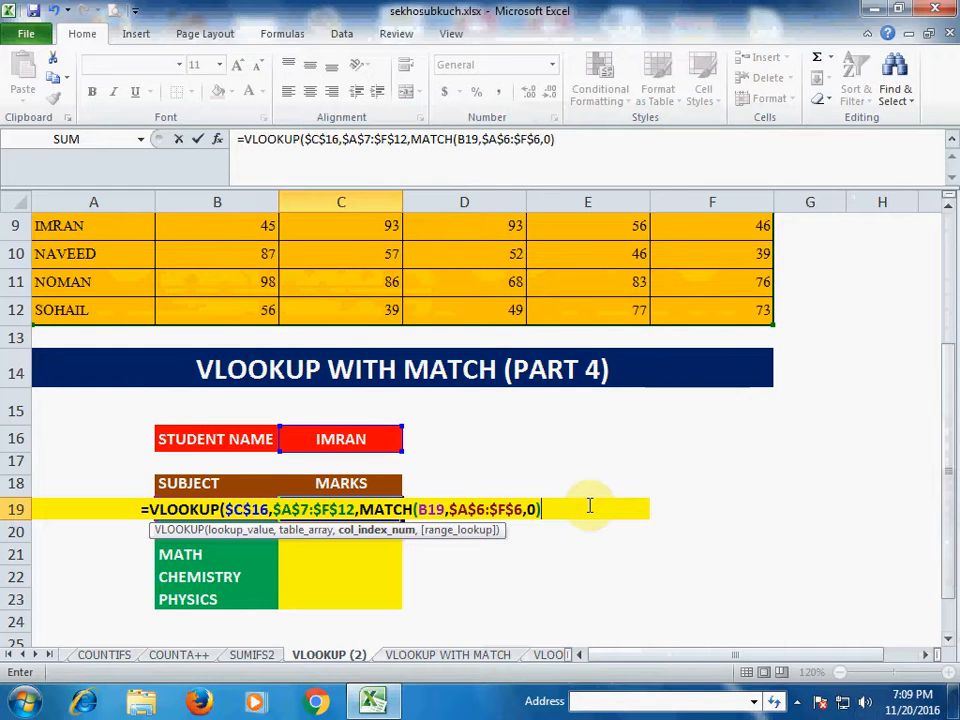
pyautogui.write(',')
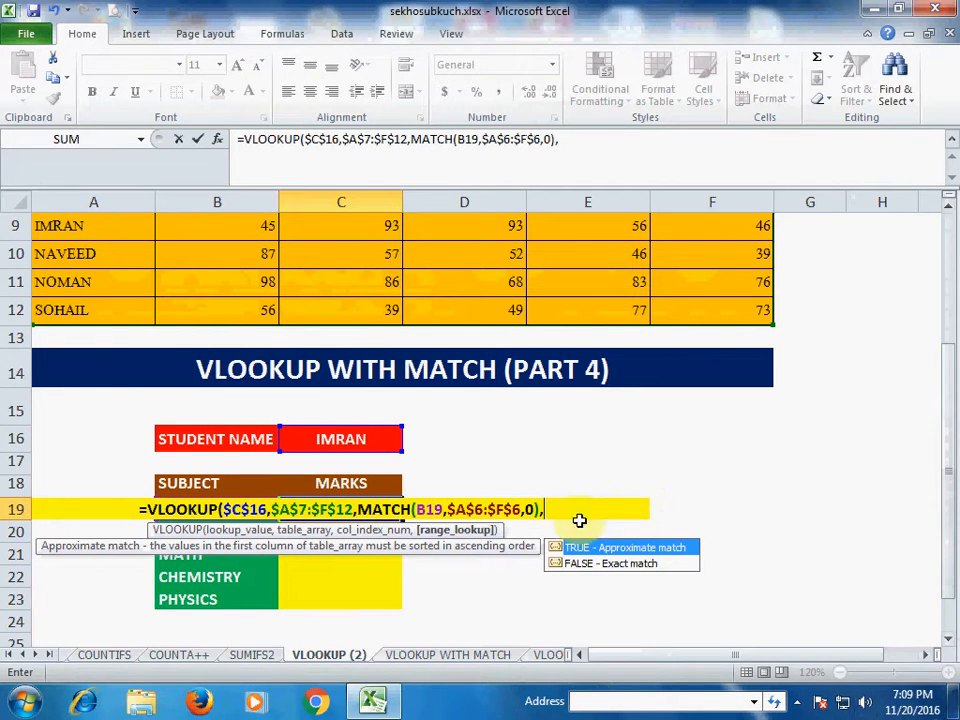
pyautogui.write('0')
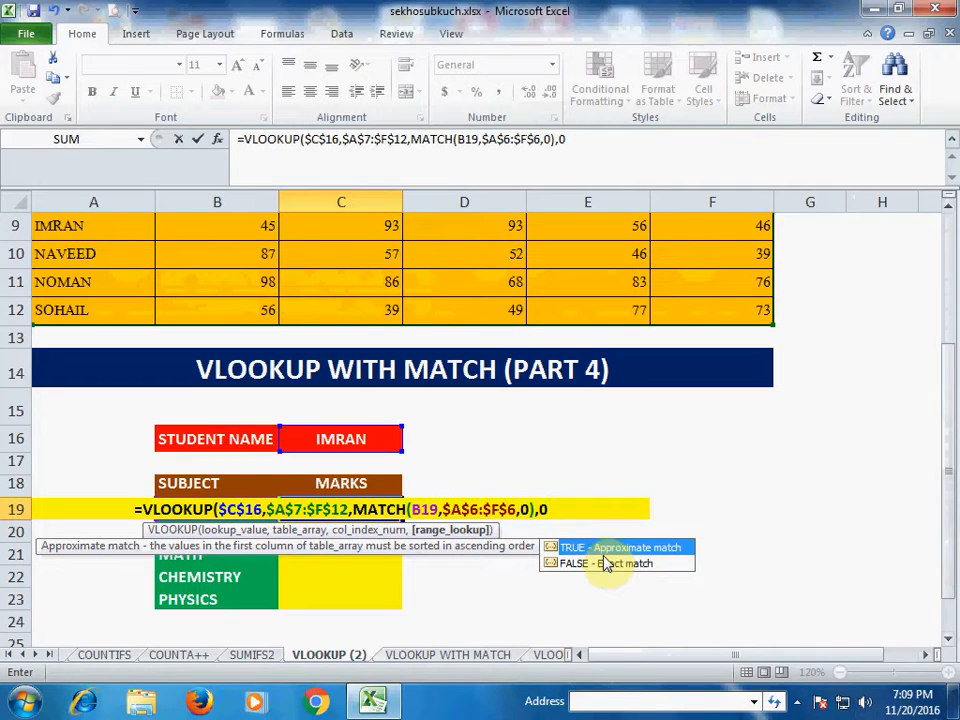
pyautogui.write(')')
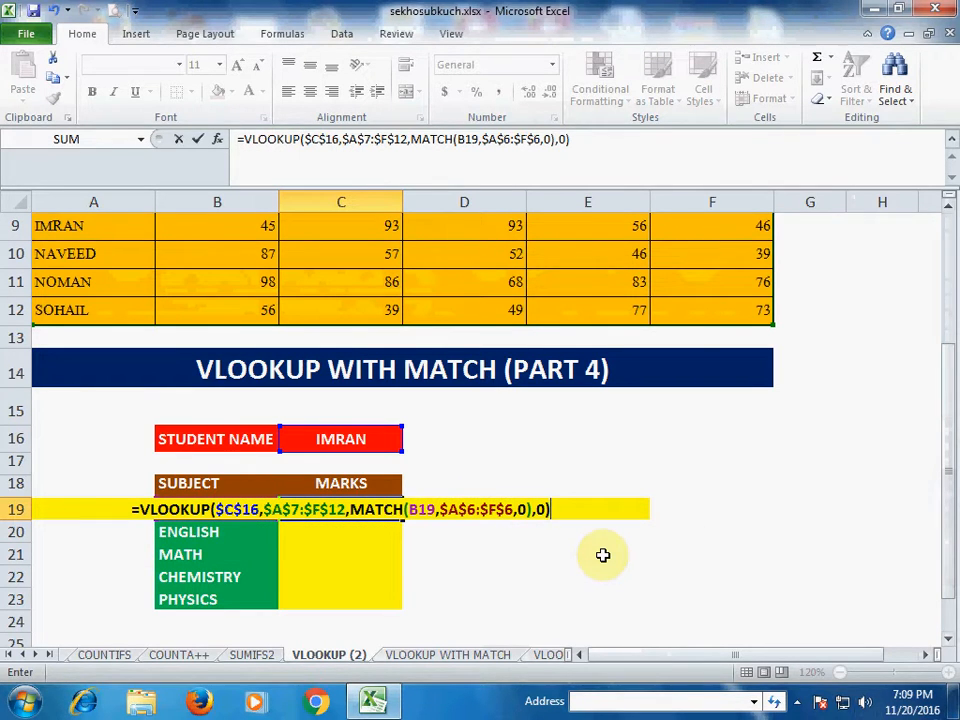
pyautogui.press('Return')
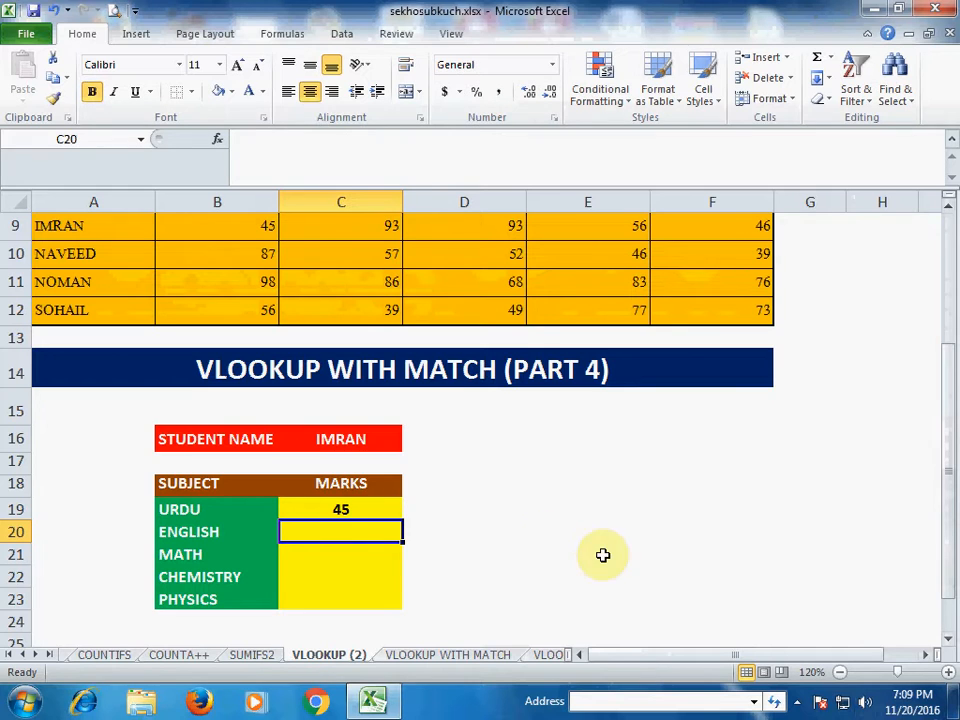
# - Fill the marks formula from C19 down through C23 for the remaining subjects
pyautogui.click(373, 508)
pyautogui.scroll(1, 441, 506)
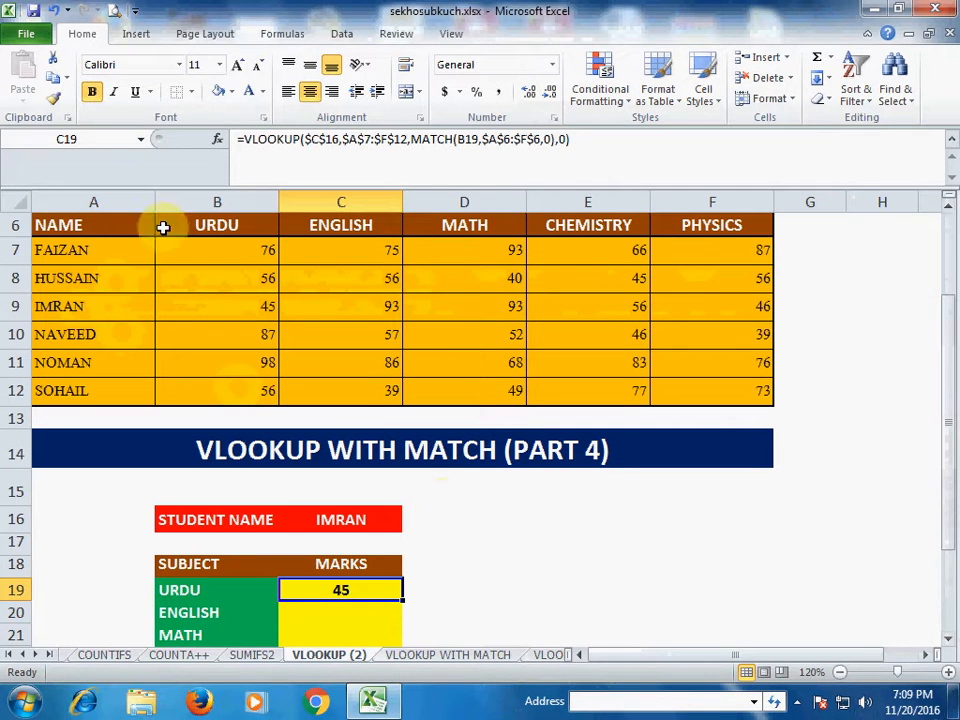
pyautogui.click(255, 303)
pyautogui.click(361, 590)
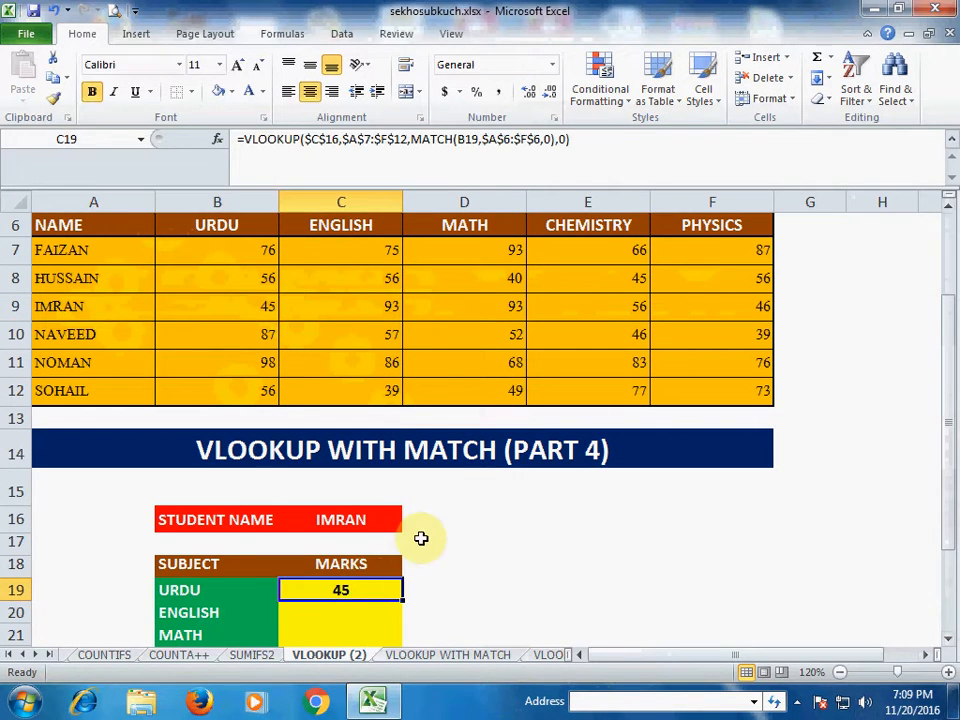
pyautogui.scroll(-1, 421, 537)
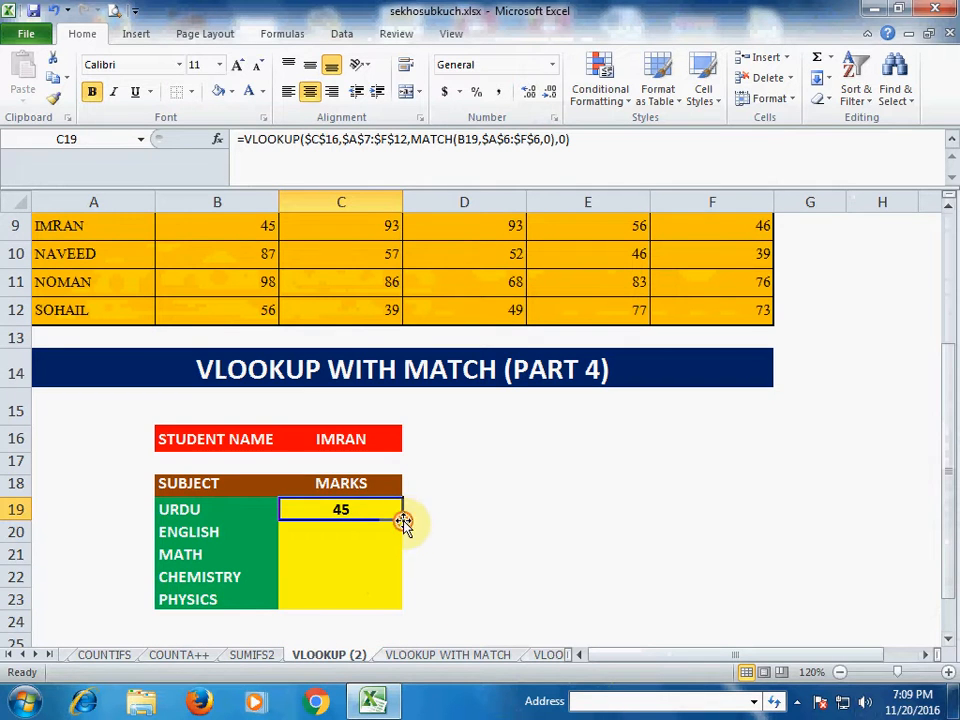
pyautogui.doubleClick(403, 520)
# - Compare the looked-up marks in C19:C23 with the selected student's source marks in B9:F9
pyautogui.click(367, 509)
pyautogui.scroll(1, 481, 491)
pyautogui.scroll(-1, 481, 491)
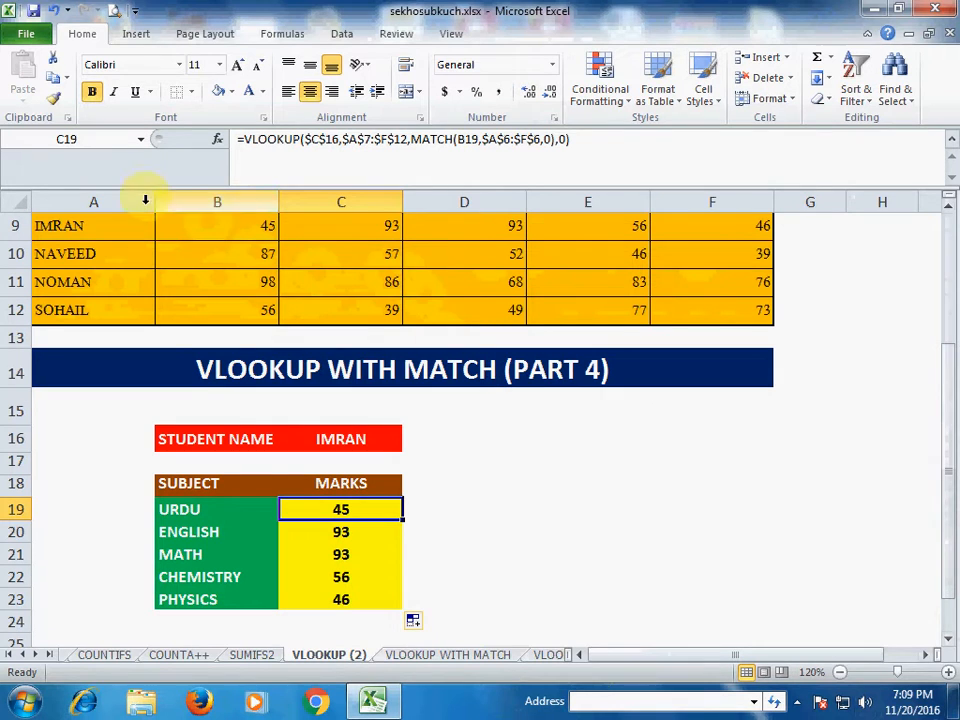
pyautogui.click(228, 225)
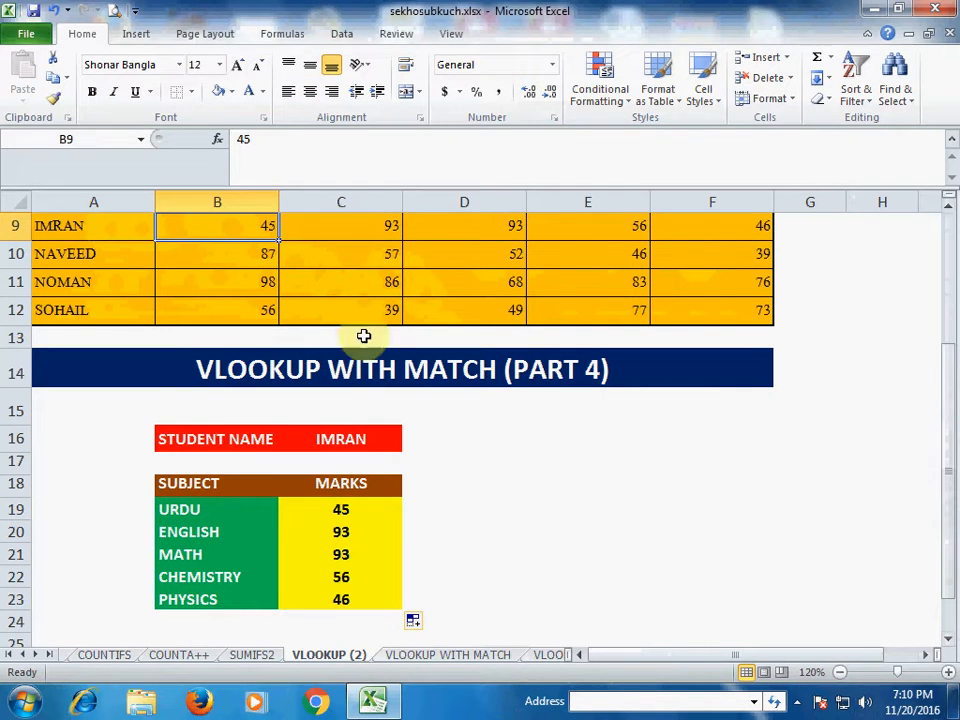
pyautogui.click(362, 226)
pyautogui.click(472, 228)
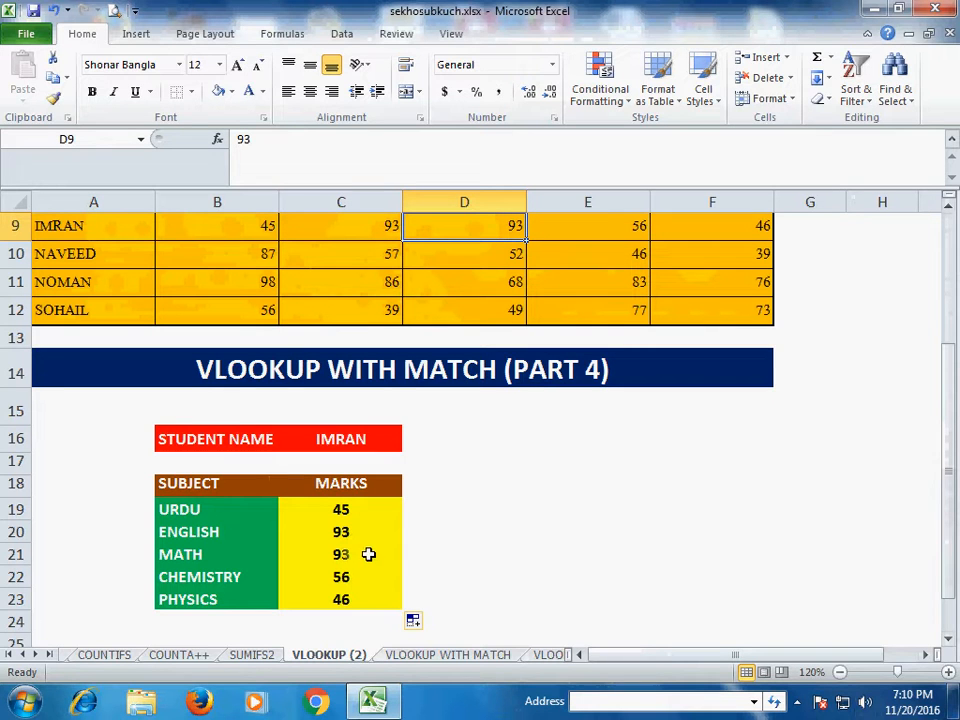
pyautogui.click(612, 230)
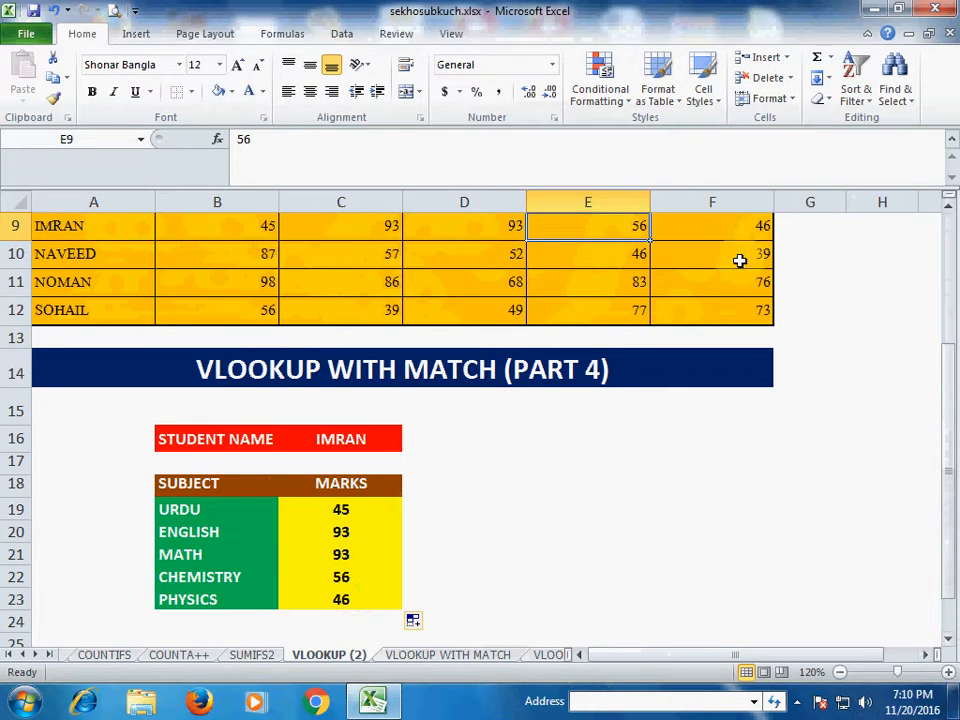
pyautogui.click(741, 229)
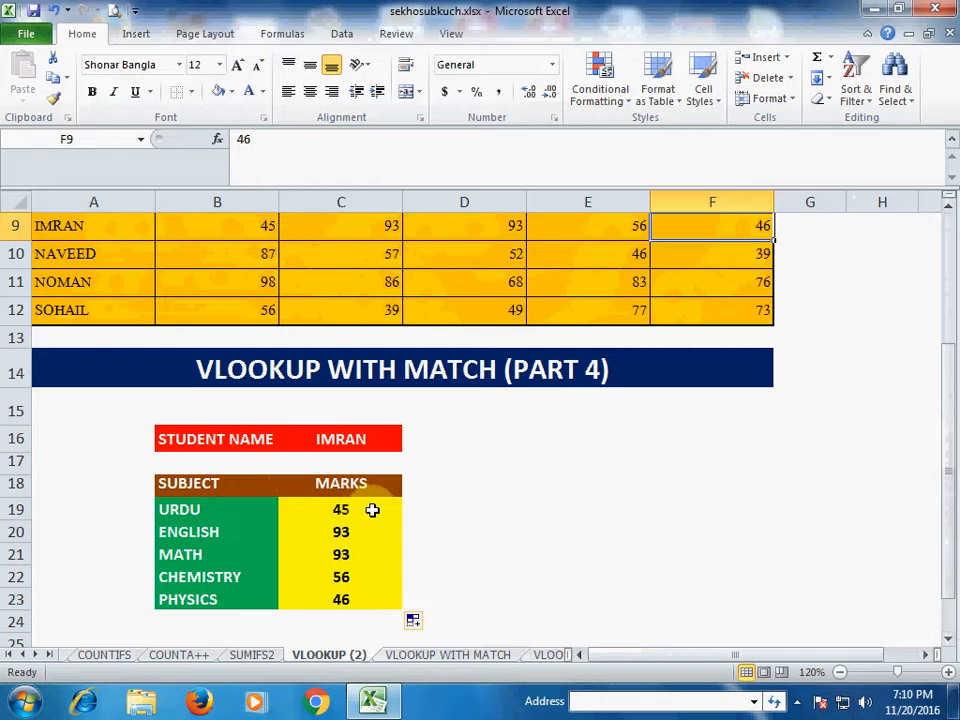
pyautogui.scroll(2, 370, 505)
pyautogui.scroll(-1, 378, 505)
pyautogui.scroll(-2, 380, 506)
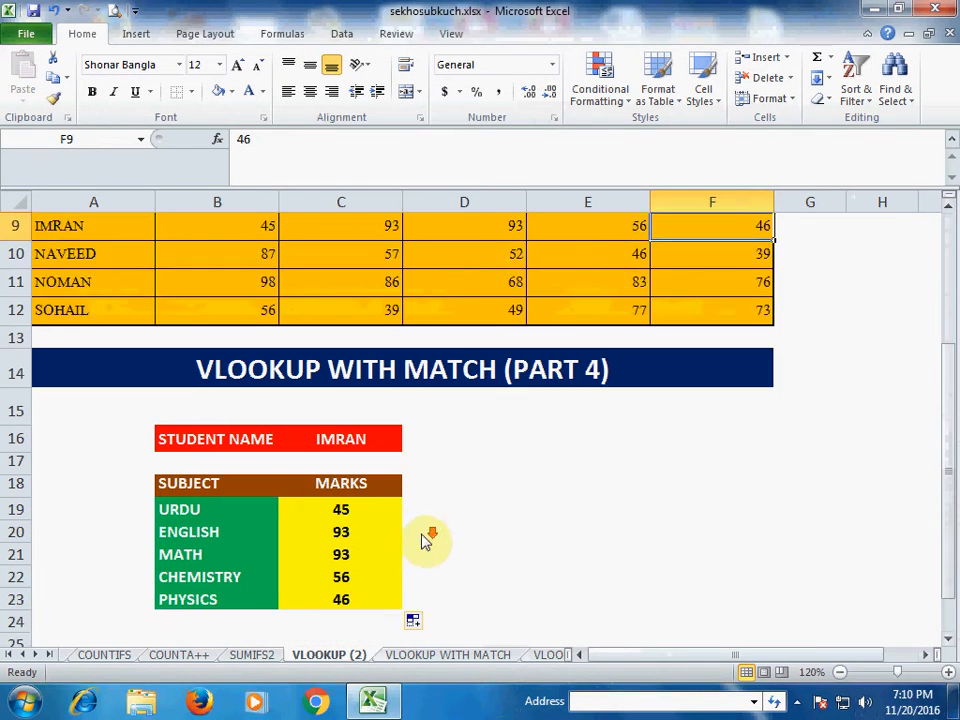
# - Choose the first student from the C16 name dropdown and check the looked-up marks against the marks sheet
pyautogui.click(381, 356)
pyautogui.click(413, 359)
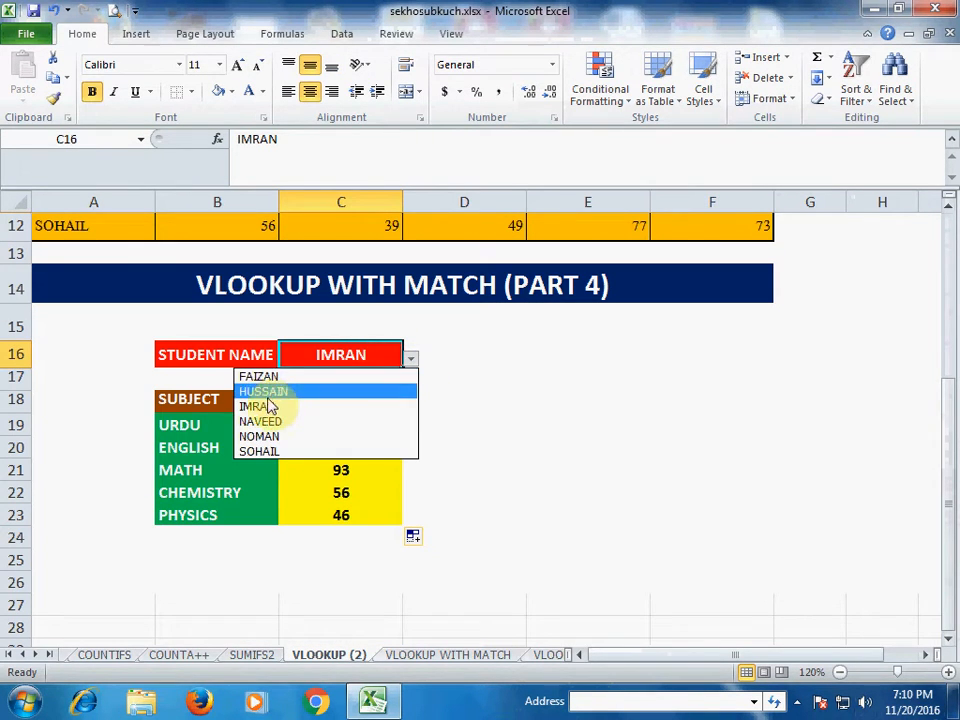
pyautogui.click(272, 377)
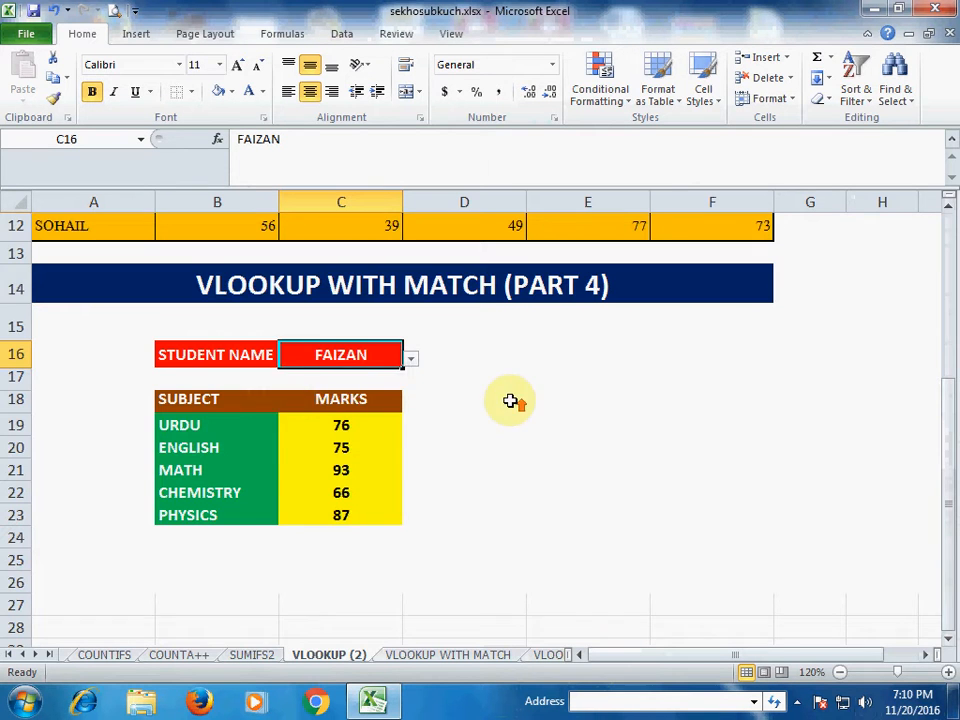
pyautogui.scroll(2, 510, 400)
pyautogui.scroll(-2, 481, 360)
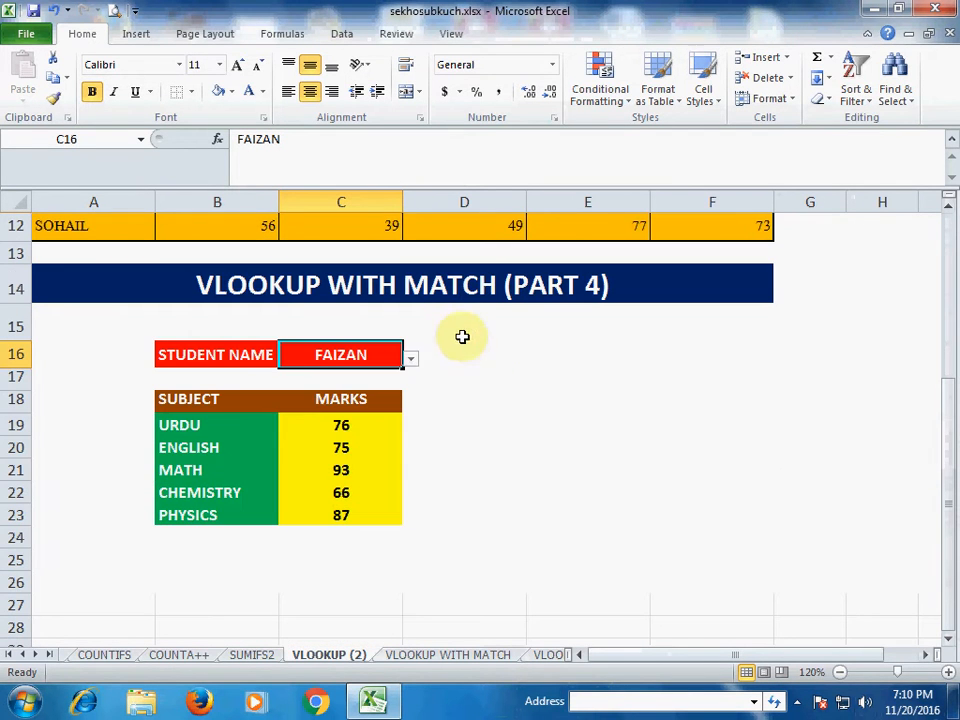
# - Choose the last student from the C16 name dropdown and compare the looked-up marks with row 12
pyautogui.click(411, 359)
pyautogui.click(308, 450)
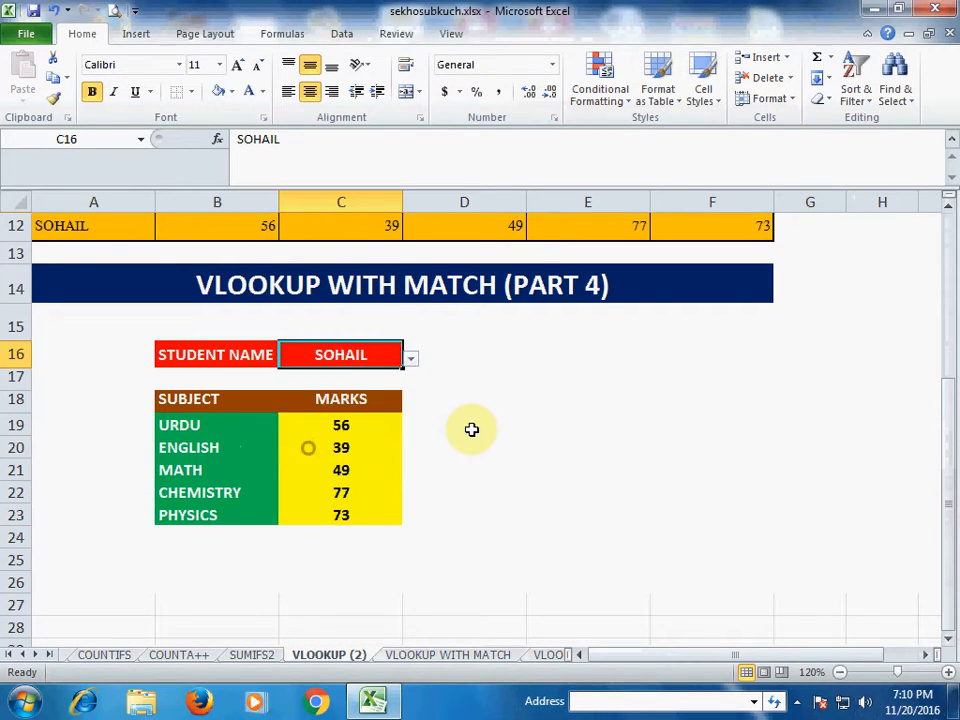
pyautogui.scroll(2, 467, 426)
pyautogui.scroll(-1, 469, 420)
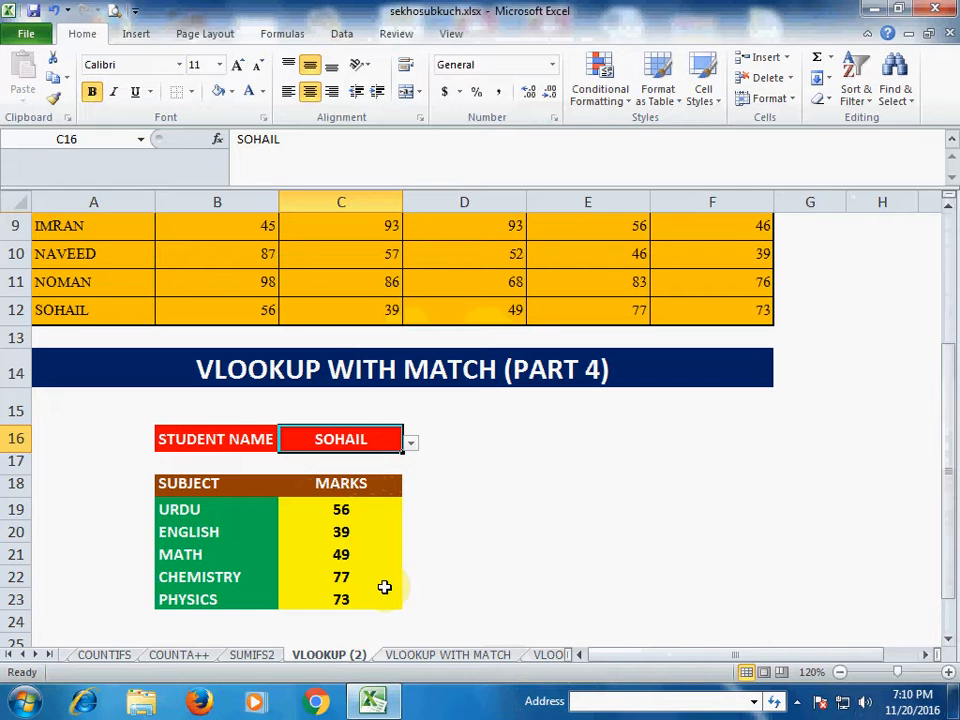
# - Choose the fourth student from the C16 name dropdown and check the looked-up marks against the marks sheet
pyautogui.click(410, 443)
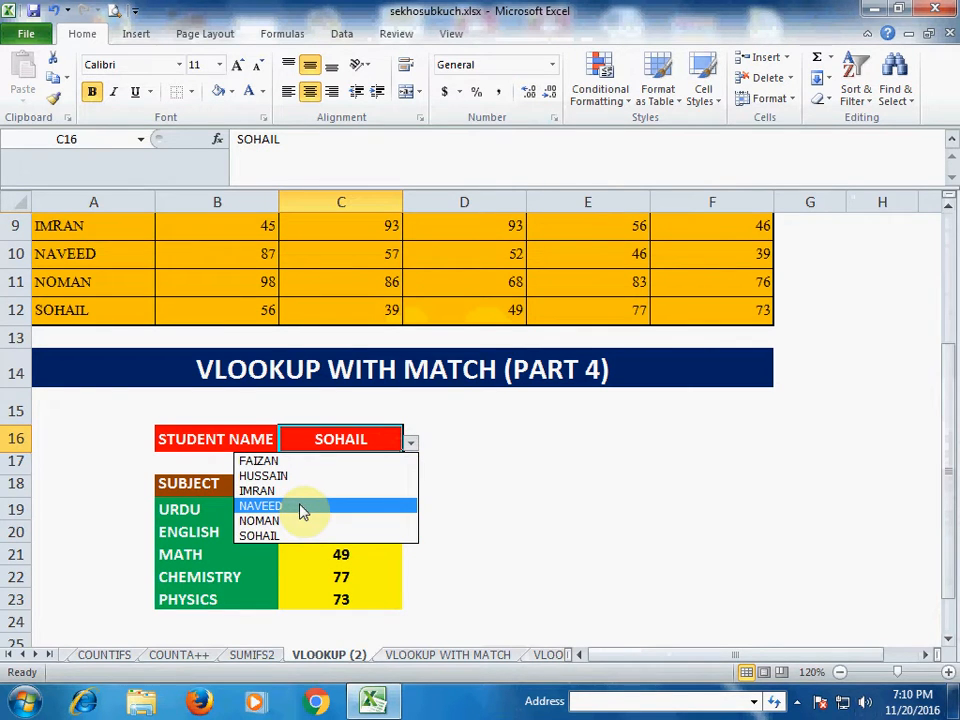
pyautogui.click(302, 510)
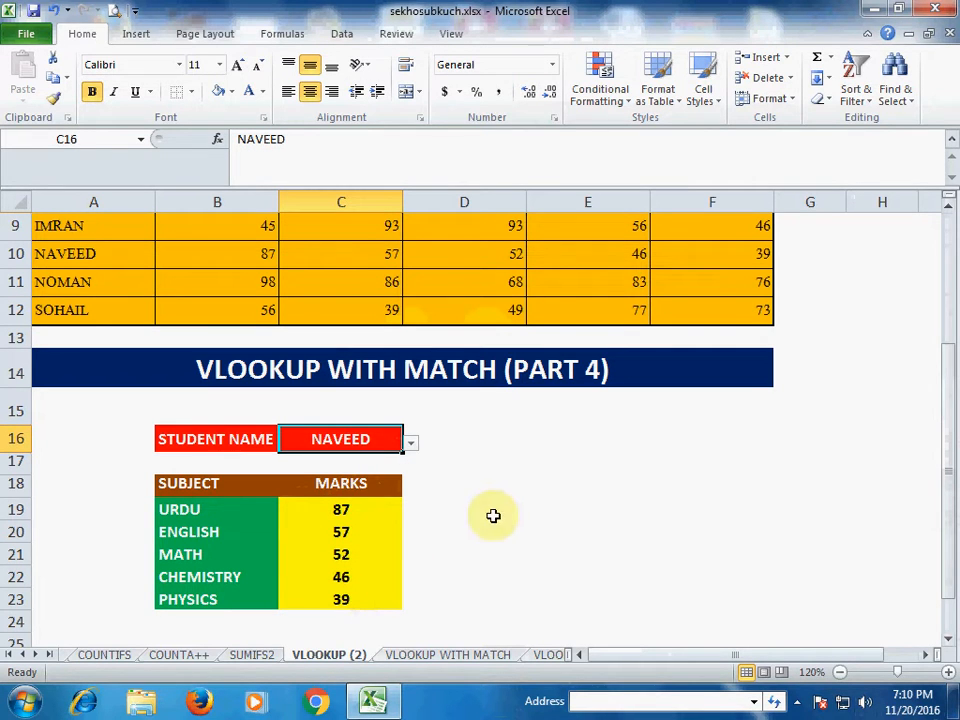
pyautogui.scroll(3, 513, 489)
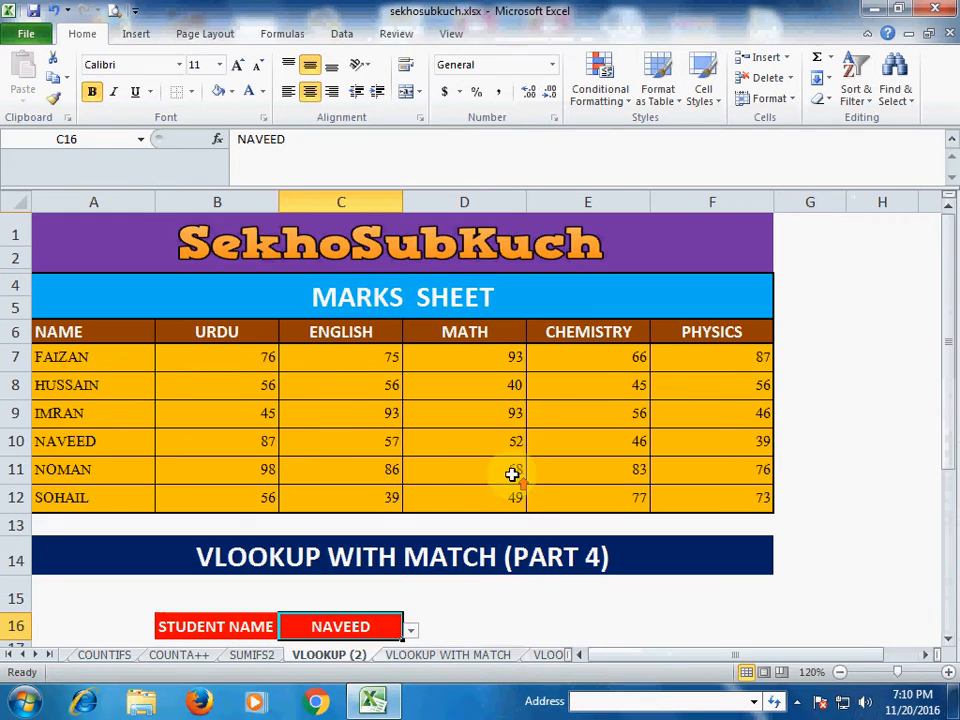
pyautogui.click(458, 490)
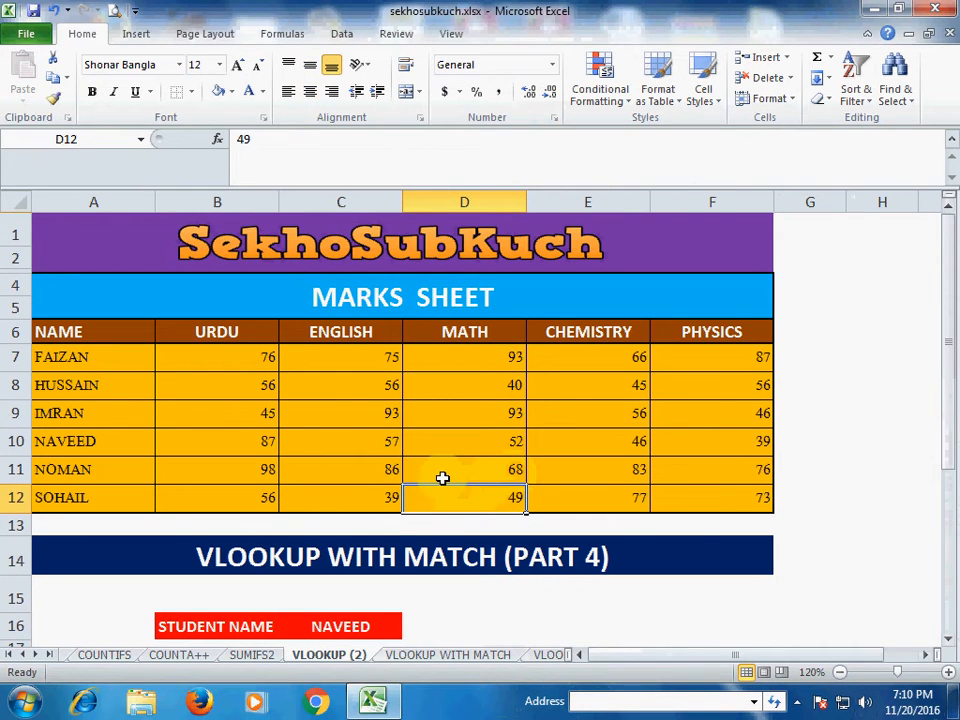